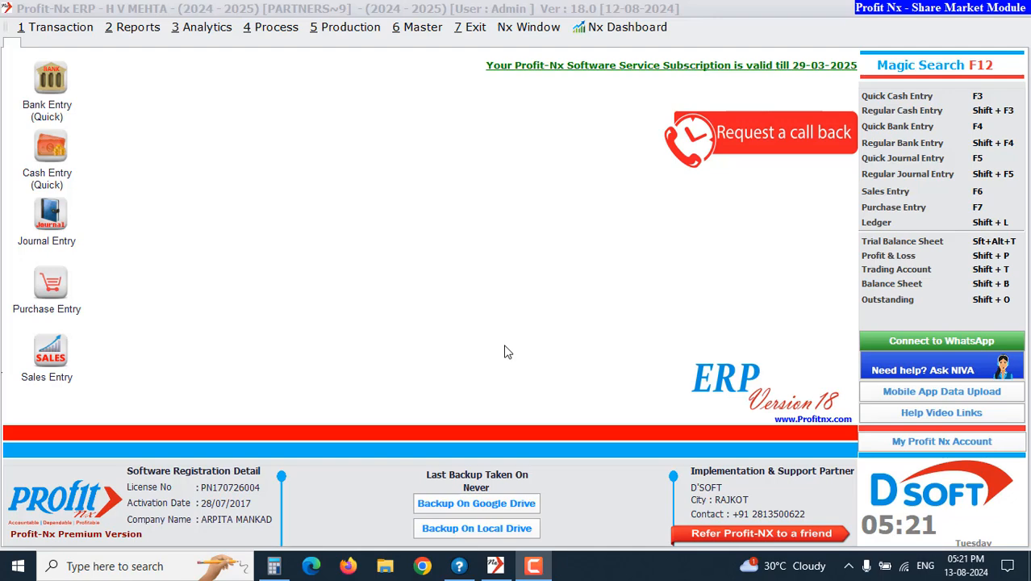
Open the Account Master list
{"action": "left_click", "coordinate": [428, 29]}
{"action": "mouse_move", "coordinate": [470, 314]}
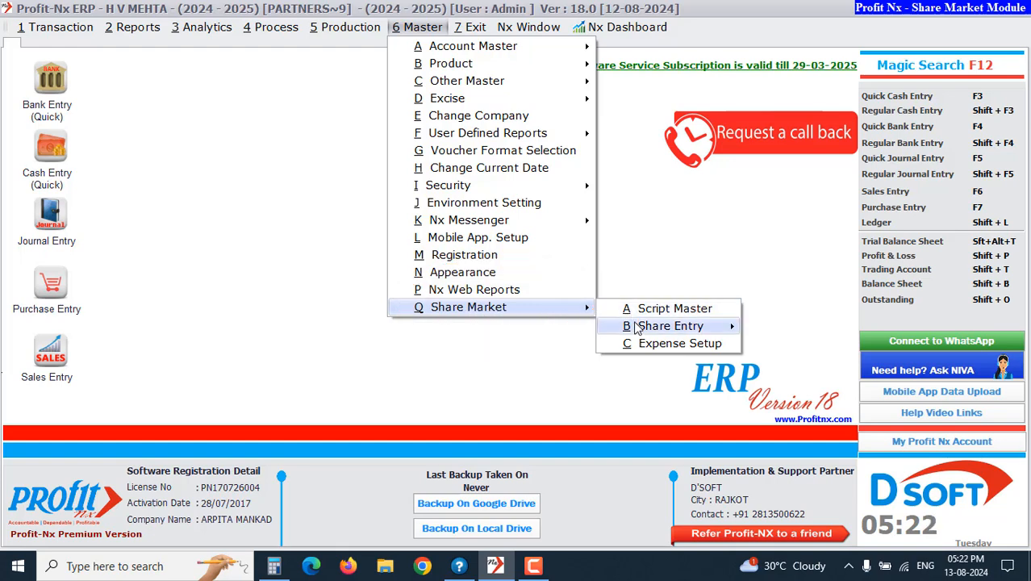
{"action": "mouse_move", "coordinate": [637, 325]}
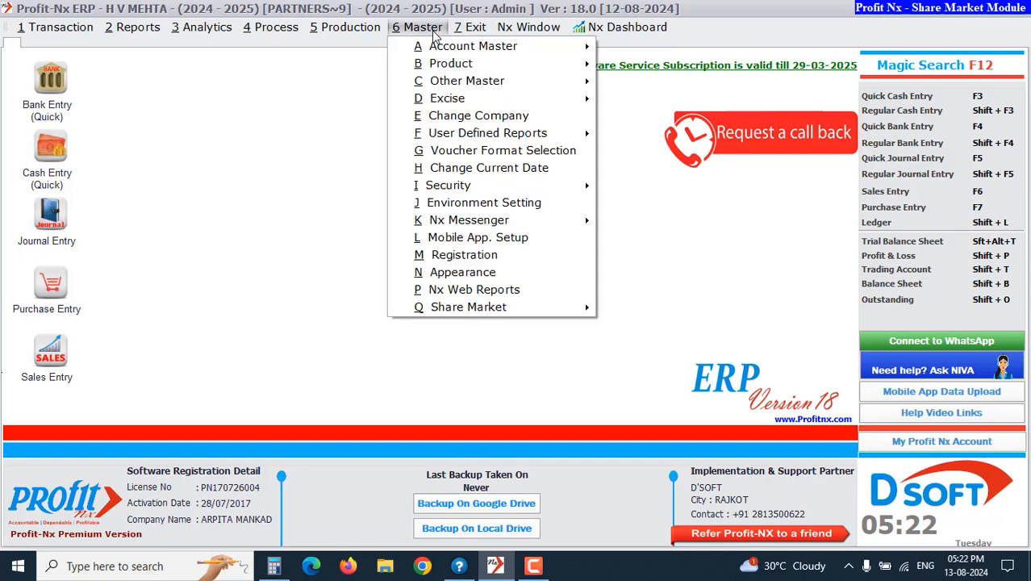
{"action": "mouse_move", "coordinate": [437, 50]}
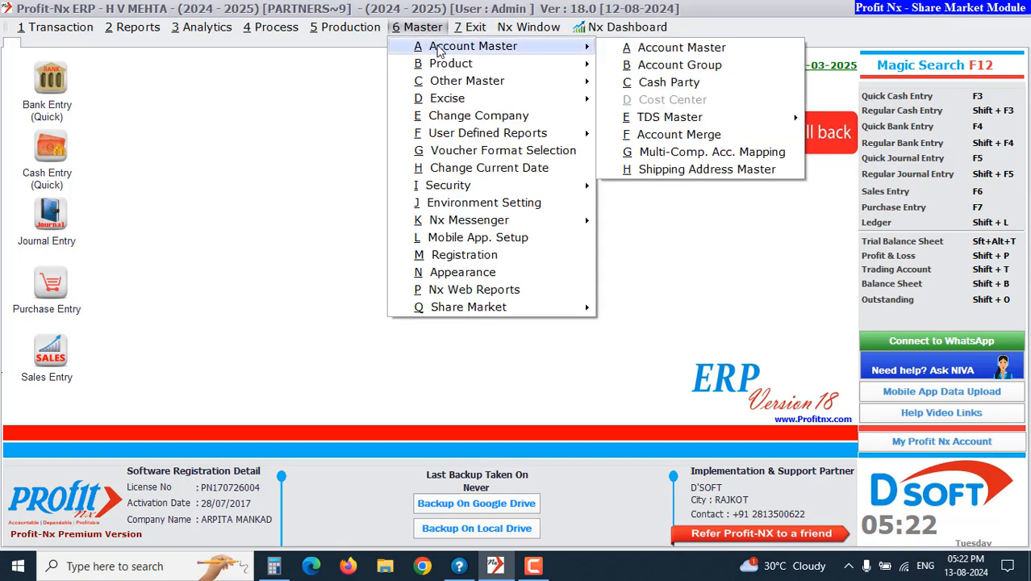
{"action": "left_click", "coordinate": [605, 49]}
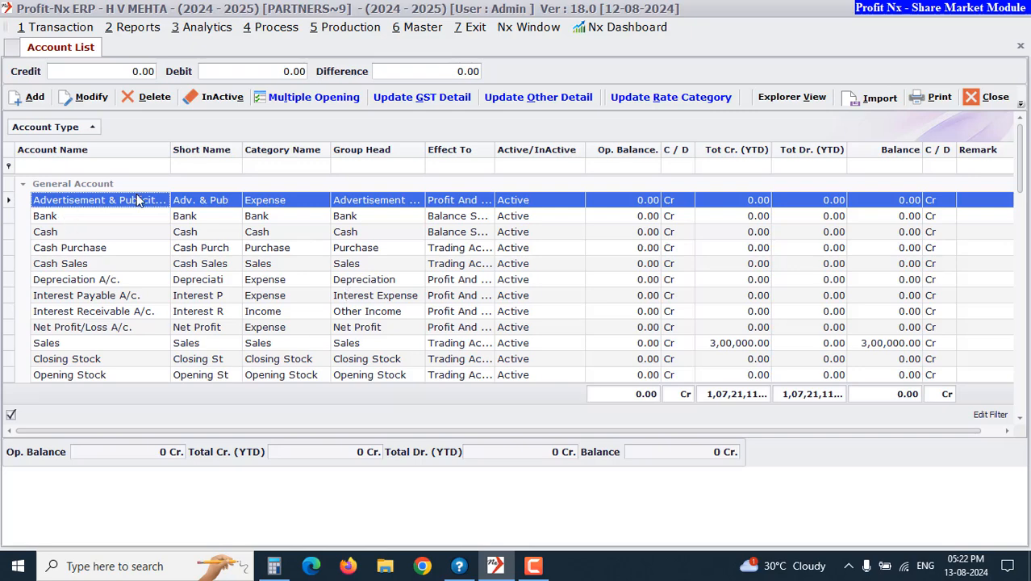
Filter the account list by Category Name for expense accounts, then for asset accounts
{"action": "left_click", "coordinate": [265, 165]}
{"action": "type", "text": "exp"}
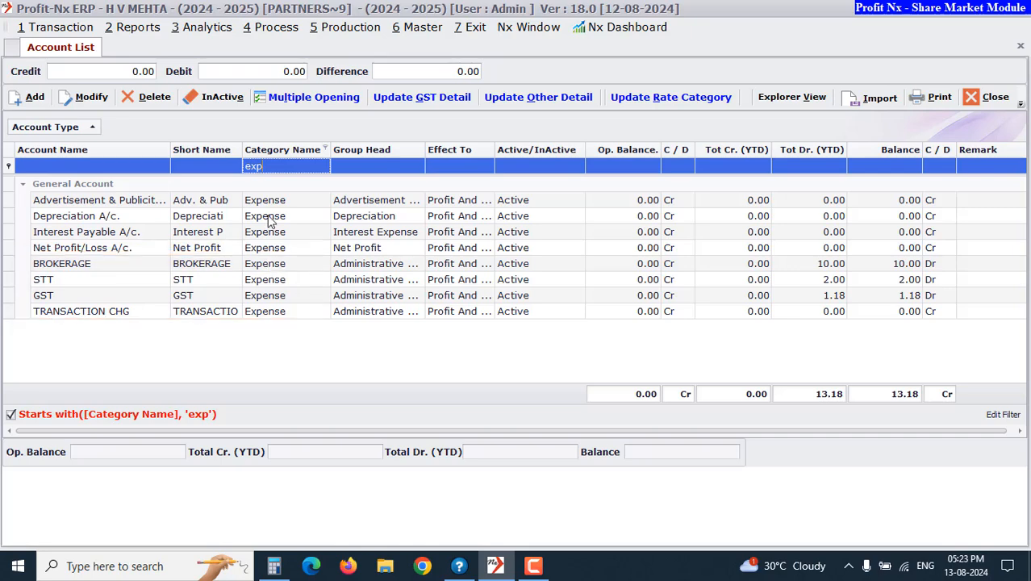
{"action": "left_click", "coordinate": [275, 166]}
{"action": "type", "text": "asse"}
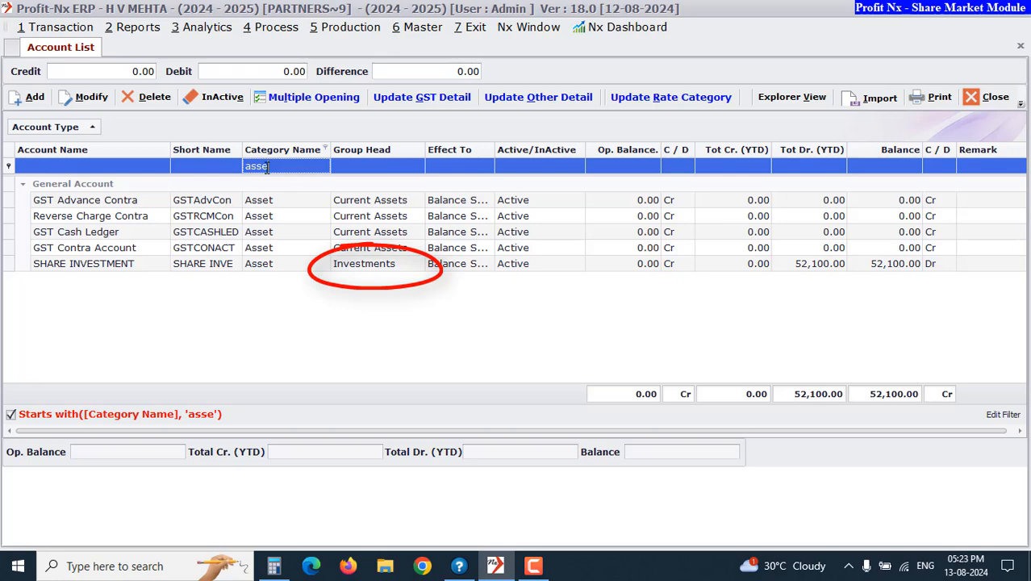
{"action": "key", "text": "BackSpace"}
{"action": "key", "text": "BackSpace"}
{"action": "key", "text": "BackSpace"}
{"action": "key", "text": "BackSpace"}
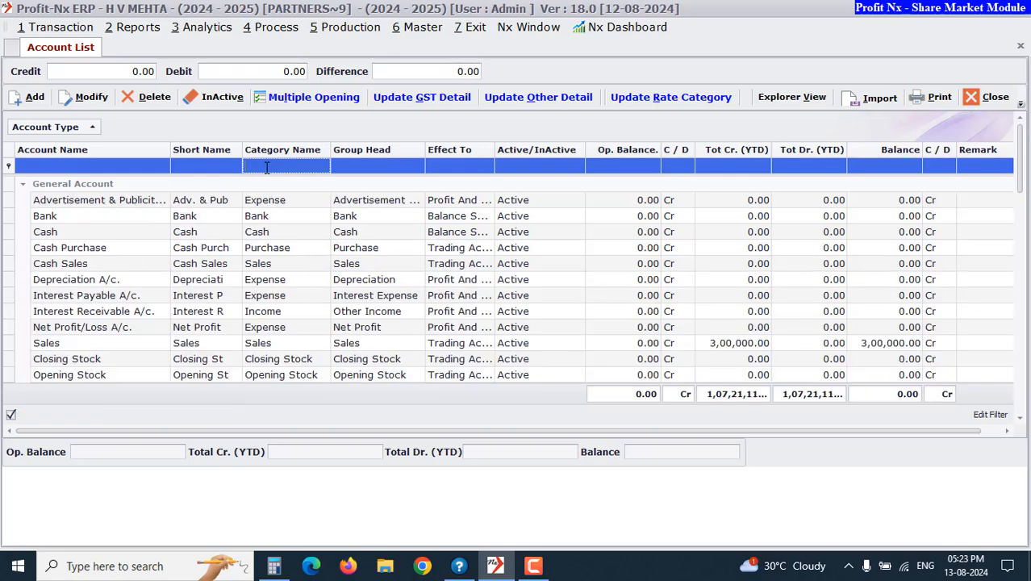
Filter the account list by Category Name for supplier accounts, then clear the filter and close the list
{"action": "type", "text": "sund"}
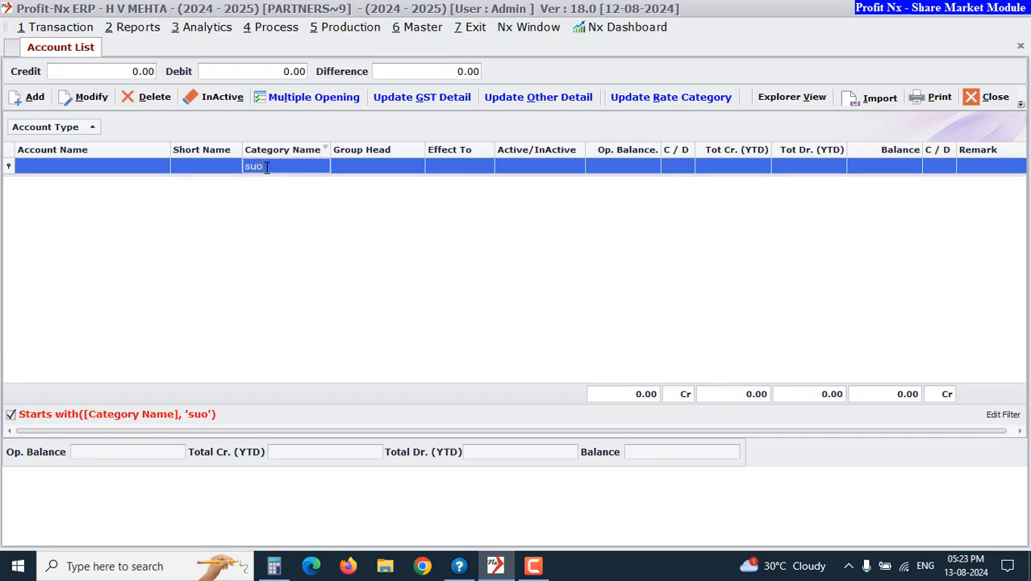
{"action": "key", "text": "BackSpace"}
{"action": "key", "text": "BackSpace"}
{"action": "type", "text": "pp"}
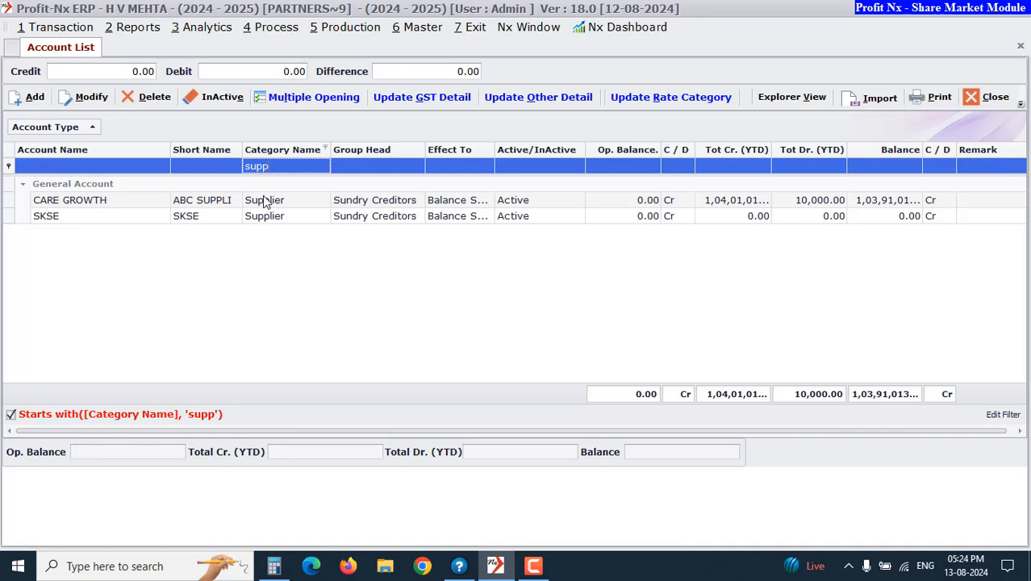
{"action": "key", "text": "Escape"}
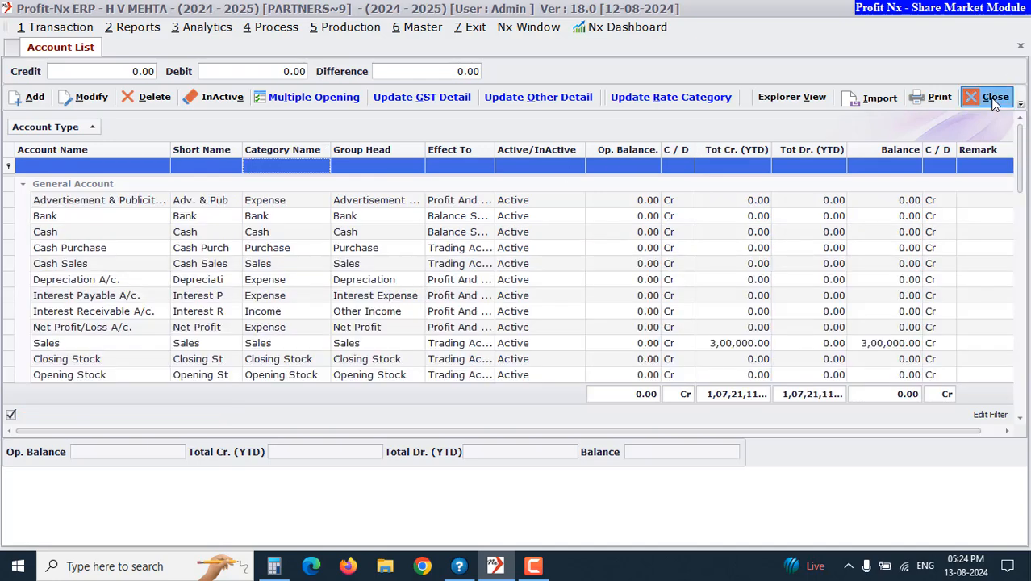
{"action": "left_click", "coordinate": [989, 97]}
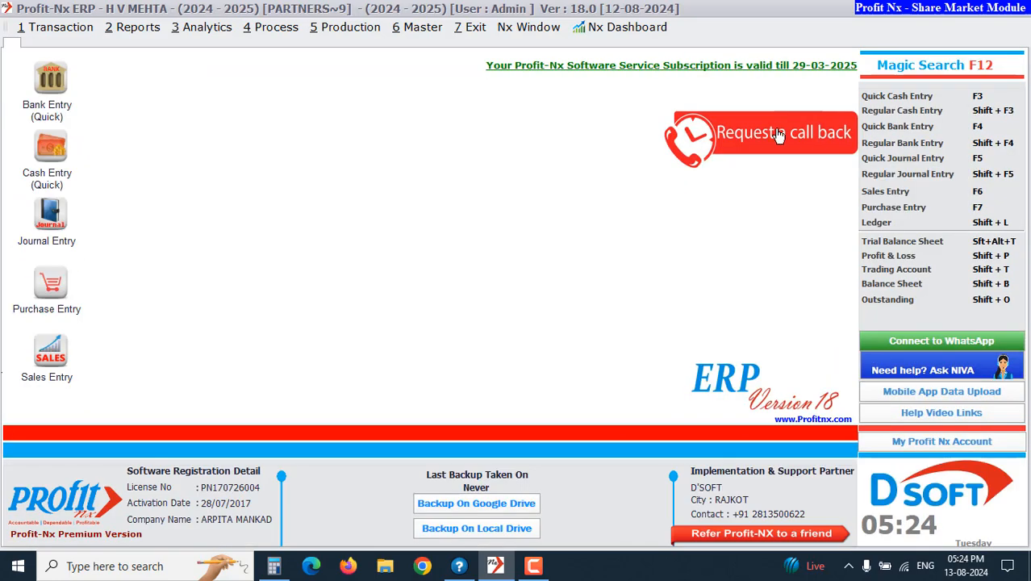
Add a new share script named Reliance Industry with short name RelianceIn and script type Investment
{"action": "left_click", "coordinate": [432, 37]}
{"action": "mouse_move", "coordinate": [451, 310]}
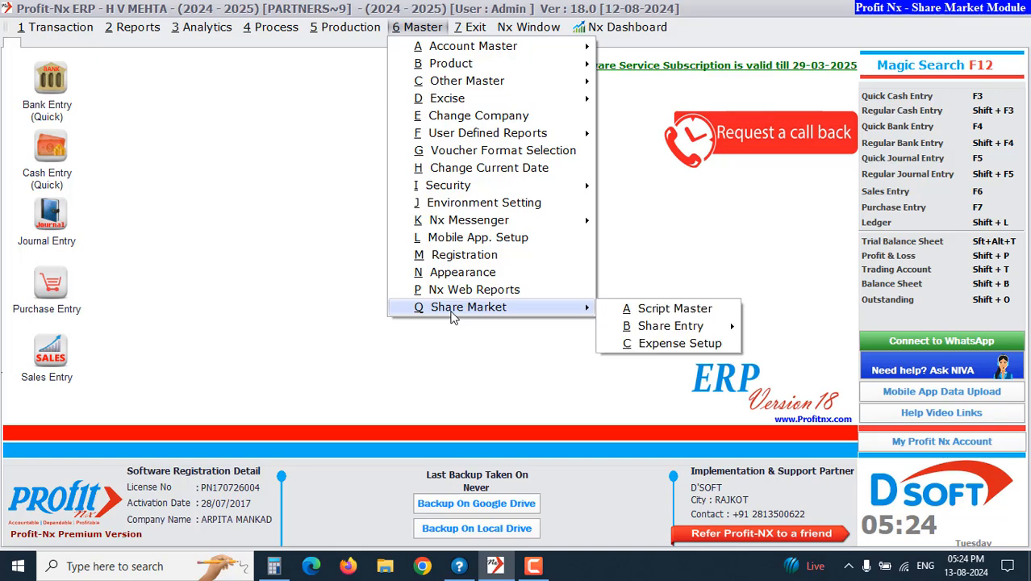
{"action": "left_click", "coordinate": [651, 315]}
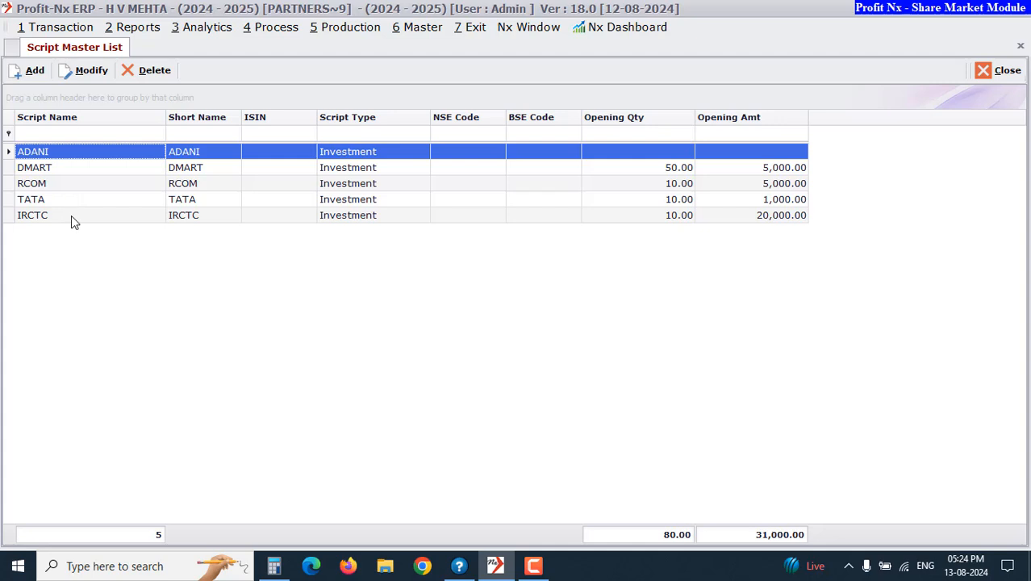
{"action": "left_click", "coordinate": [35, 71]}
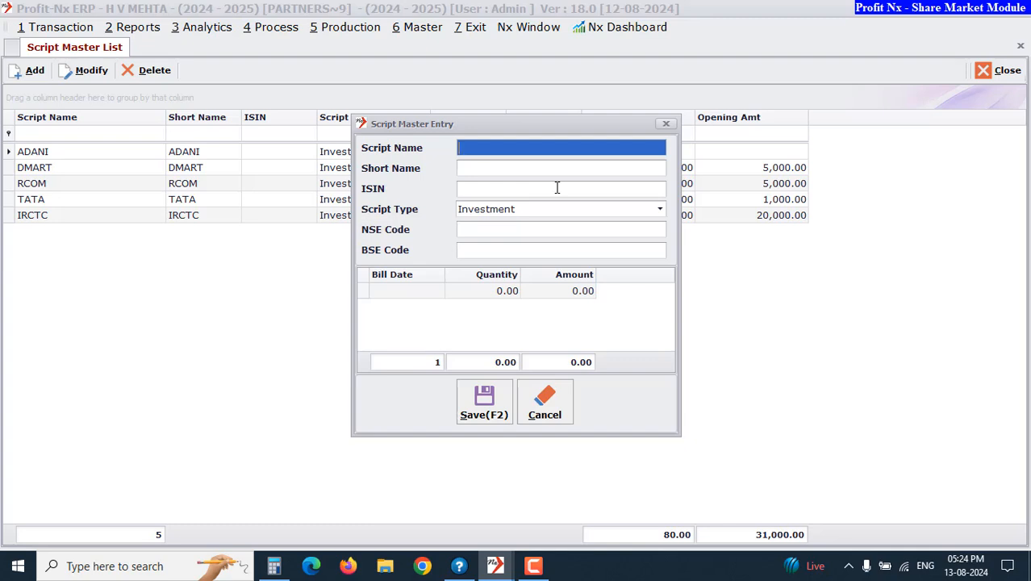
{"action": "type", "text": "Reliance Industry"}
{"action": "key", "text": "Return"}
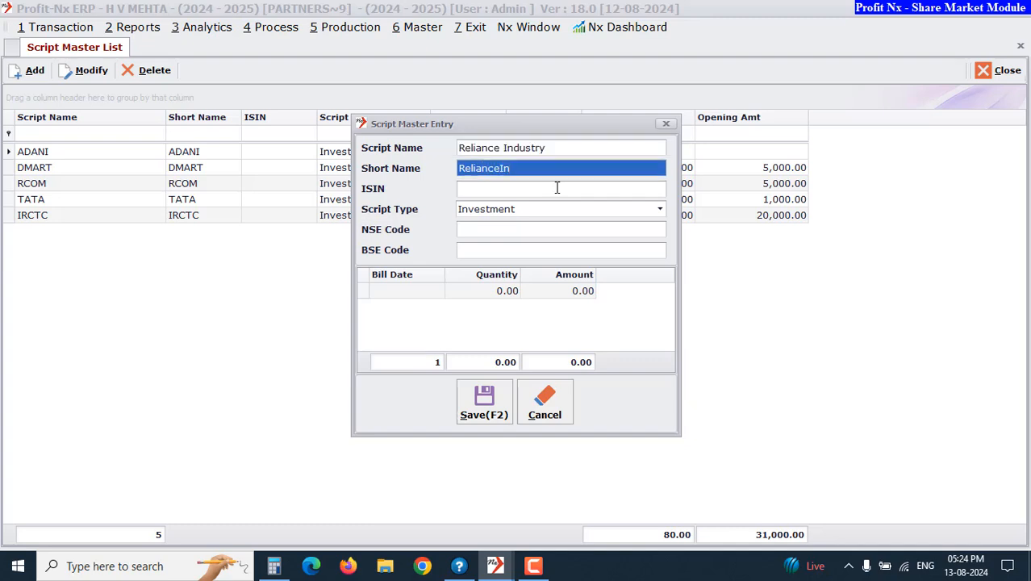
{"action": "key", "text": "Return"}
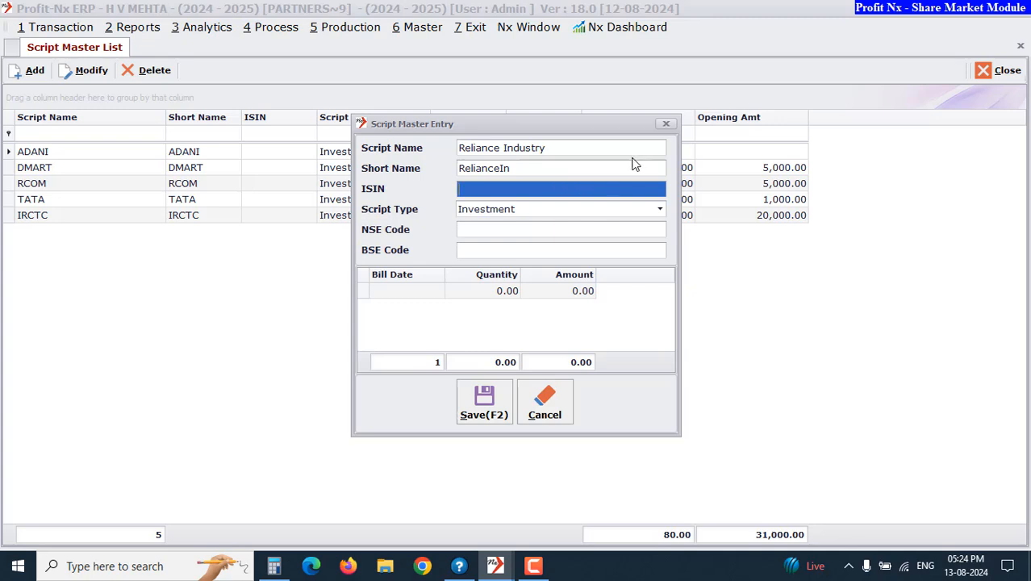
{"action": "left_click", "coordinate": [522, 212]}
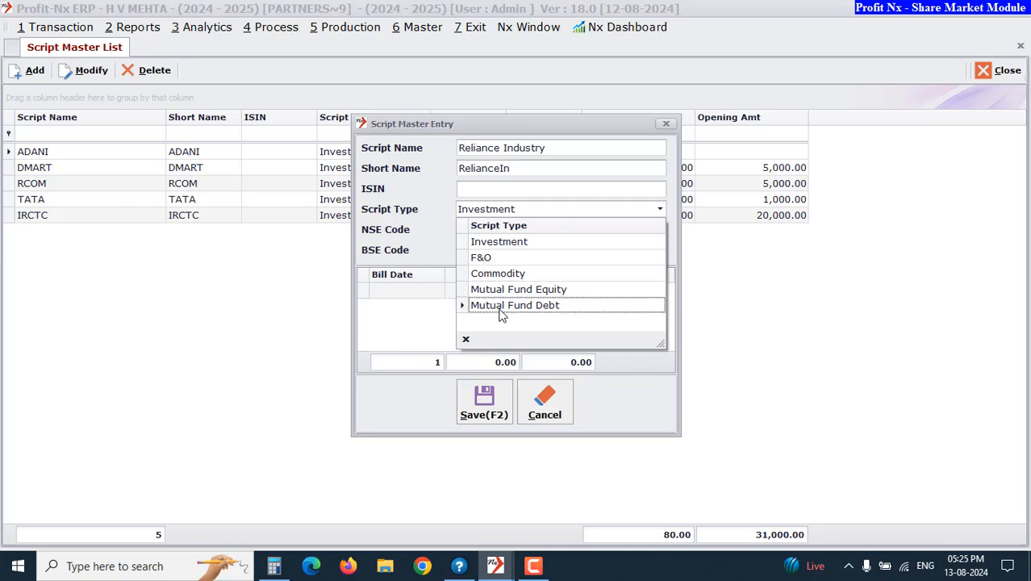
{"action": "left_click", "coordinate": [487, 242]}
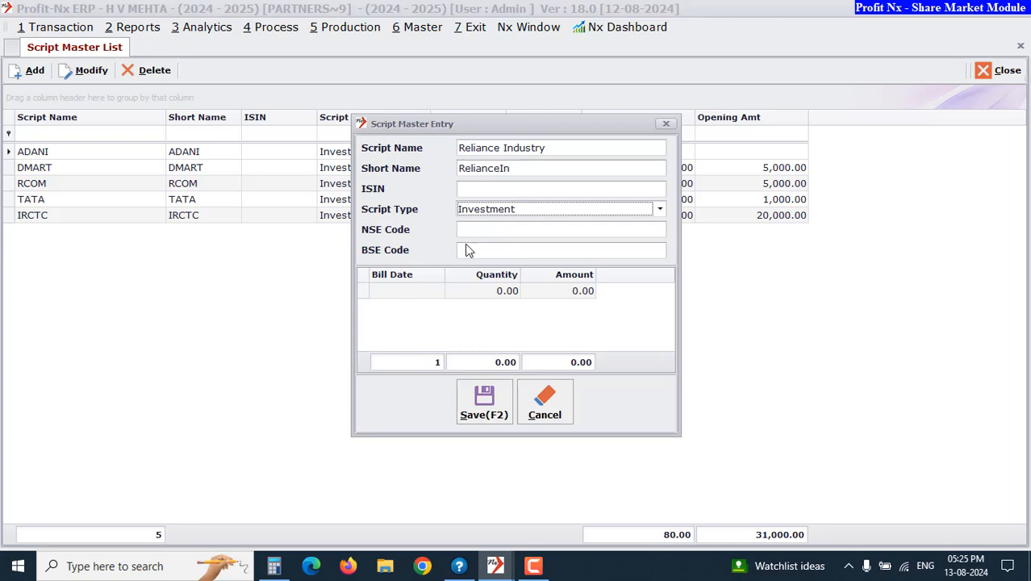
{"action": "left_click", "coordinate": [424, 292]}
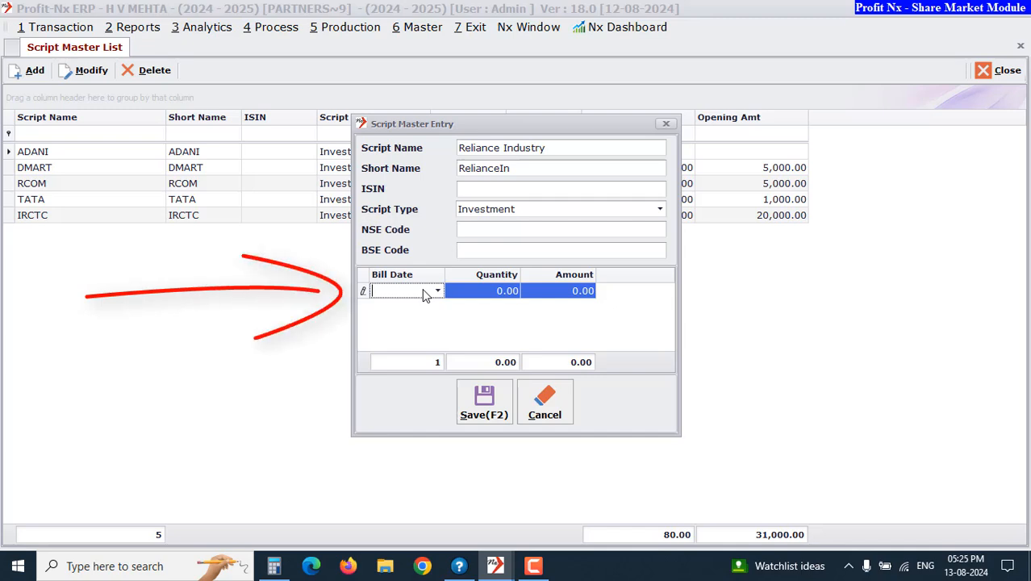
Enter an opening row for the script dated 01/01/2024 with quantity 100 and amount 10000
{"action": "type", "text": "0101"}
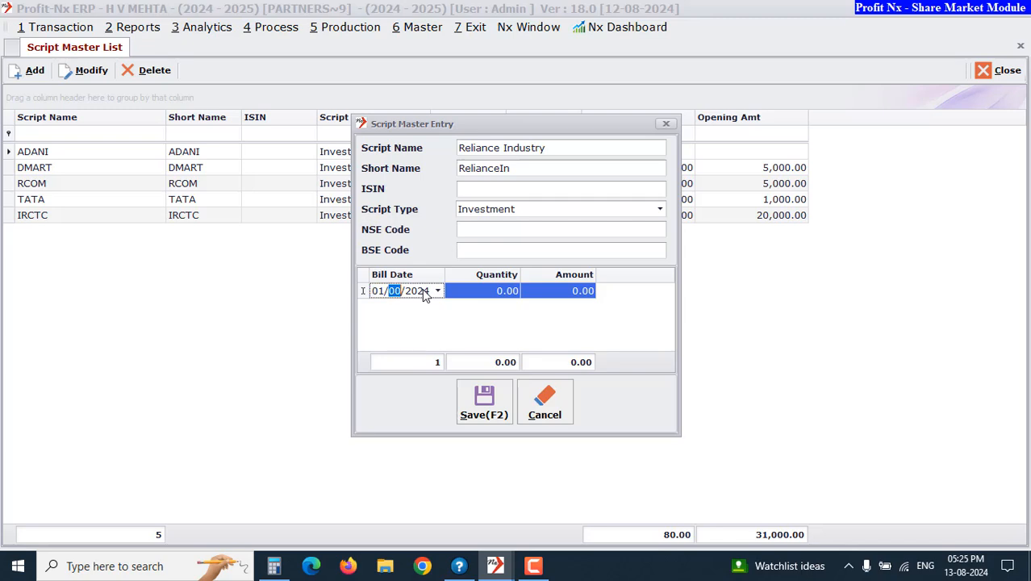
{"action": "key", "text": "Return"}
{"action": "type", "text": "100"}
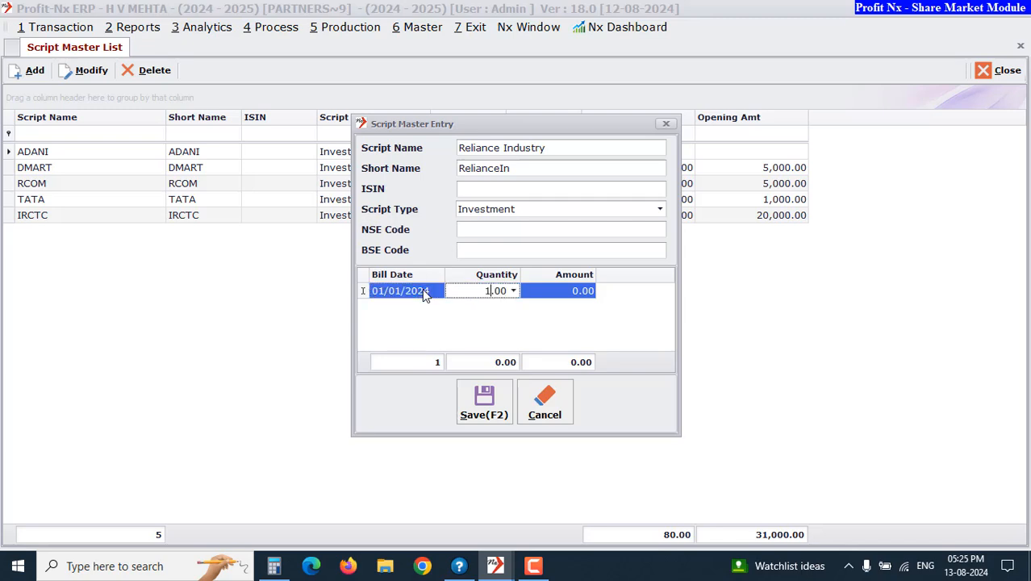
{"action": "key", "text": "Return"}
{"action": "type", "text": "10000"}
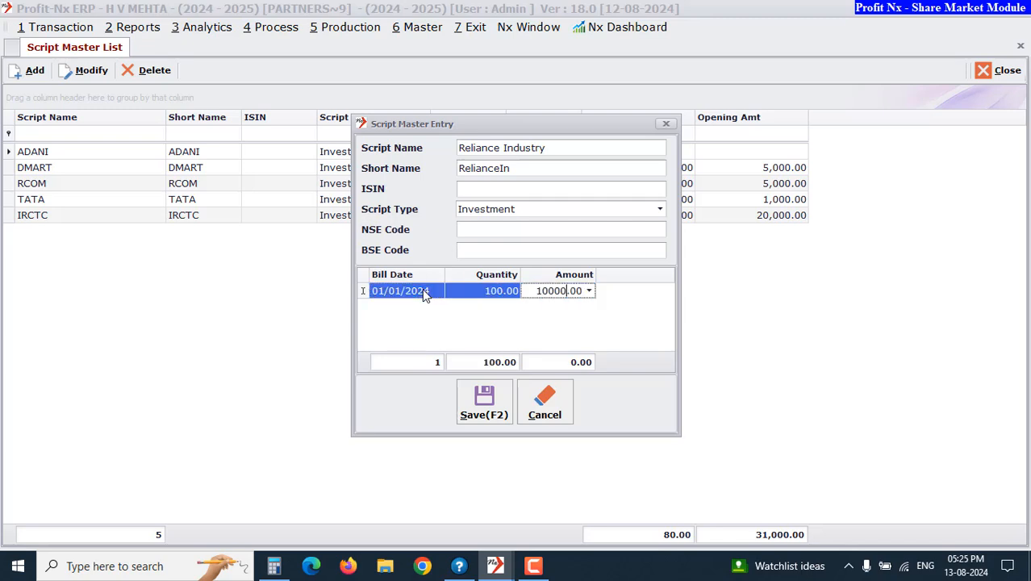
{"action": "key", "text": "Return"}
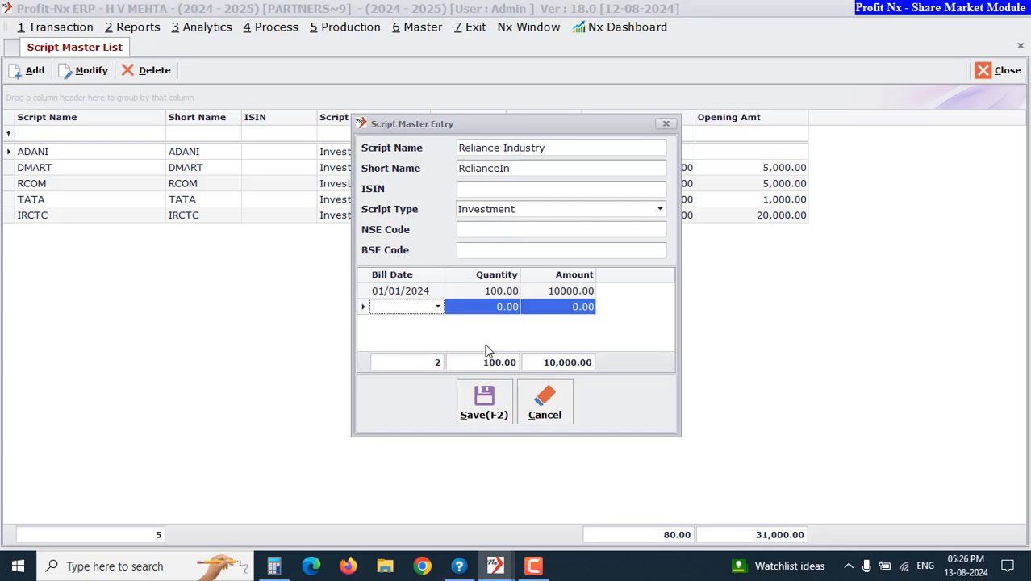
Save the new script, close its entry dialog and close the Script Master list
{"action": "left_click", "coordinate": [494, 399]}
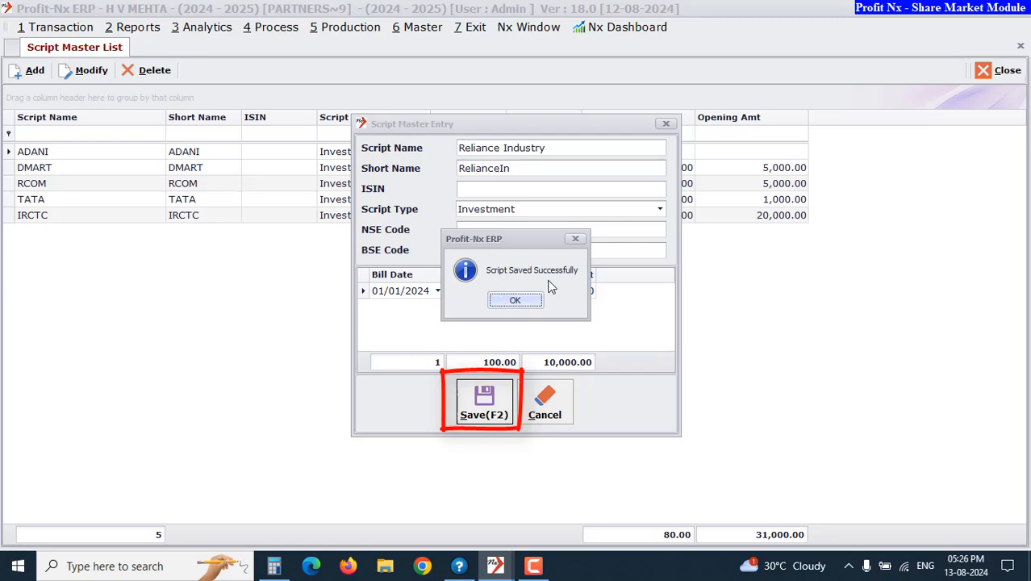
{"action": "left_click", "coordinate": [508, 301]}
{"action": "left_click", "coordinate": [545, 401]}
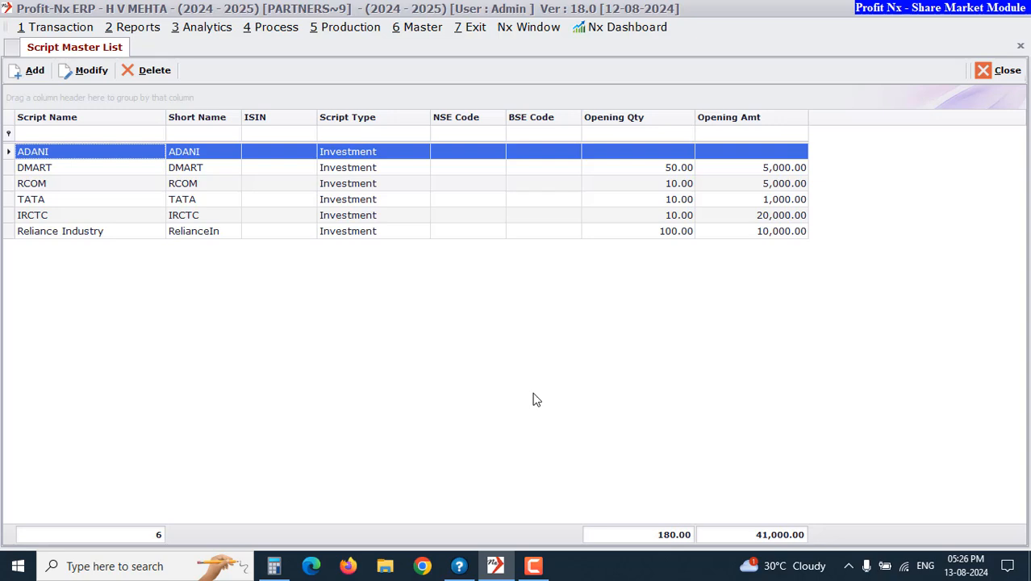
{"action": "left_click", "coordinate": [998, 71]}
Open the share market Expense Setup and review the Brokerage and Buy/Sell account choices
{"action": "left_click", "coordinate": [429, 29]}
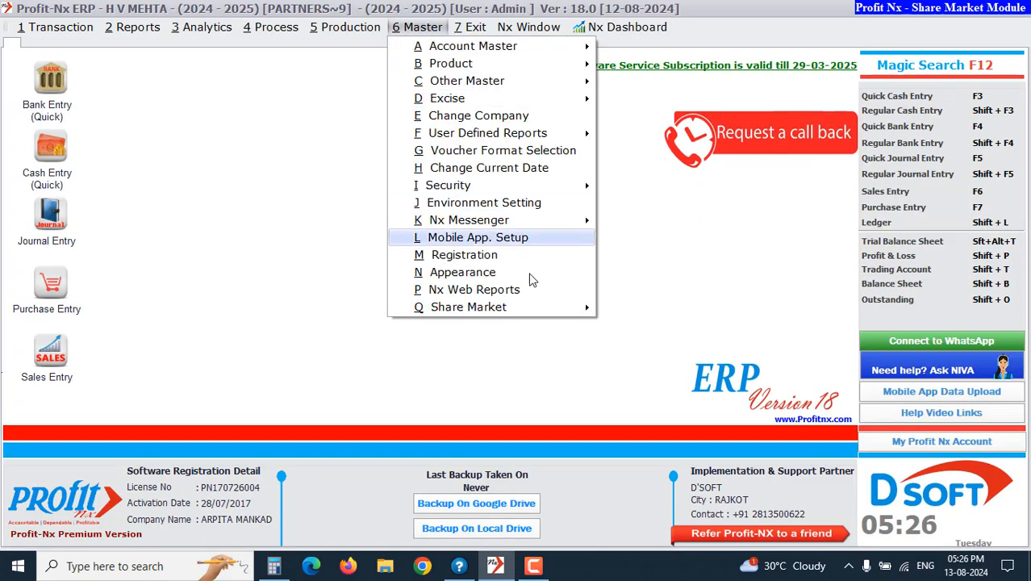
{"action": "mouse_move", "coordinate": [529, 310]}
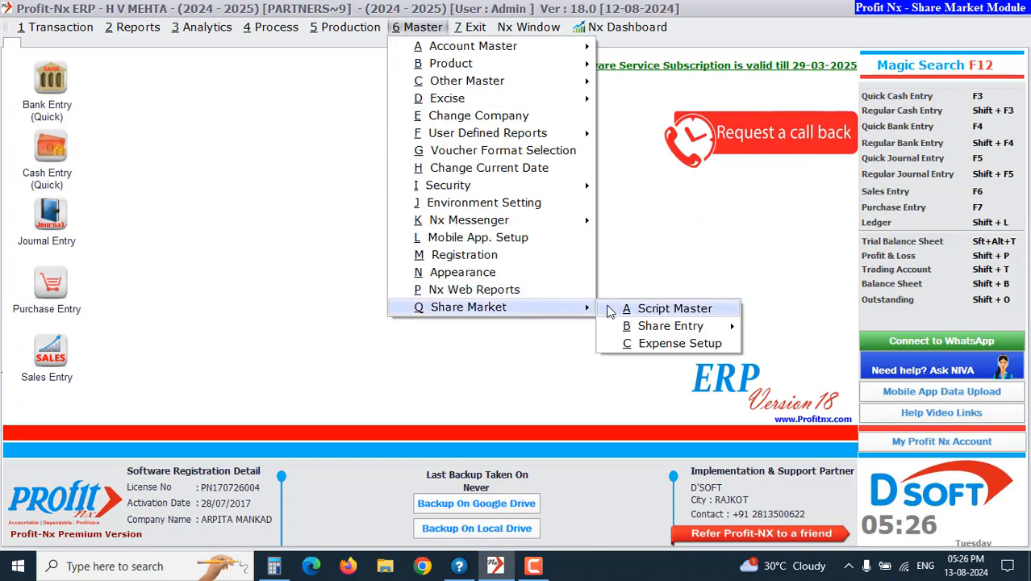
{"action": "left_click", "coordinate": [639, 345]}
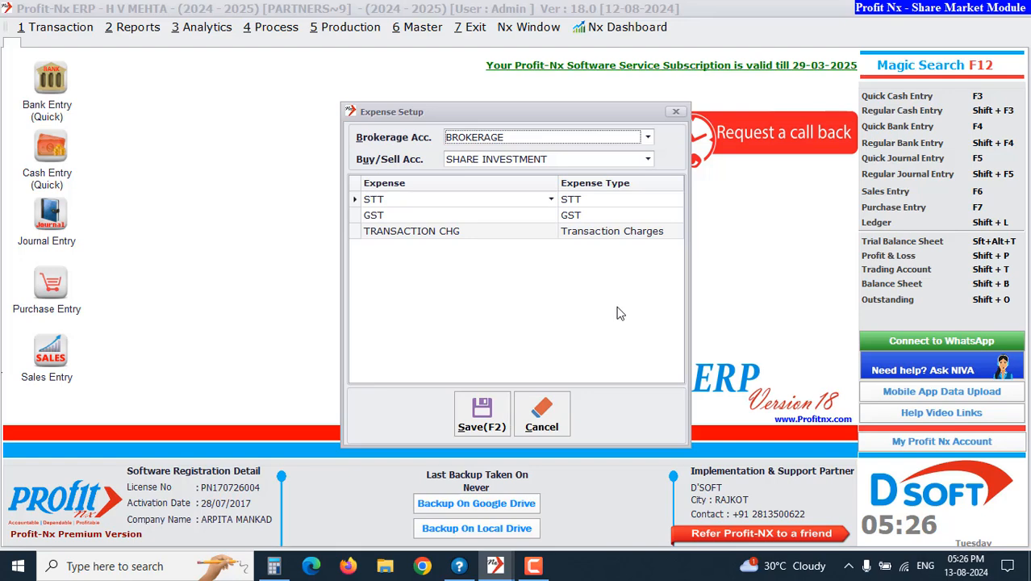
{"action": "left_click", "coordinate": [542, 139]}
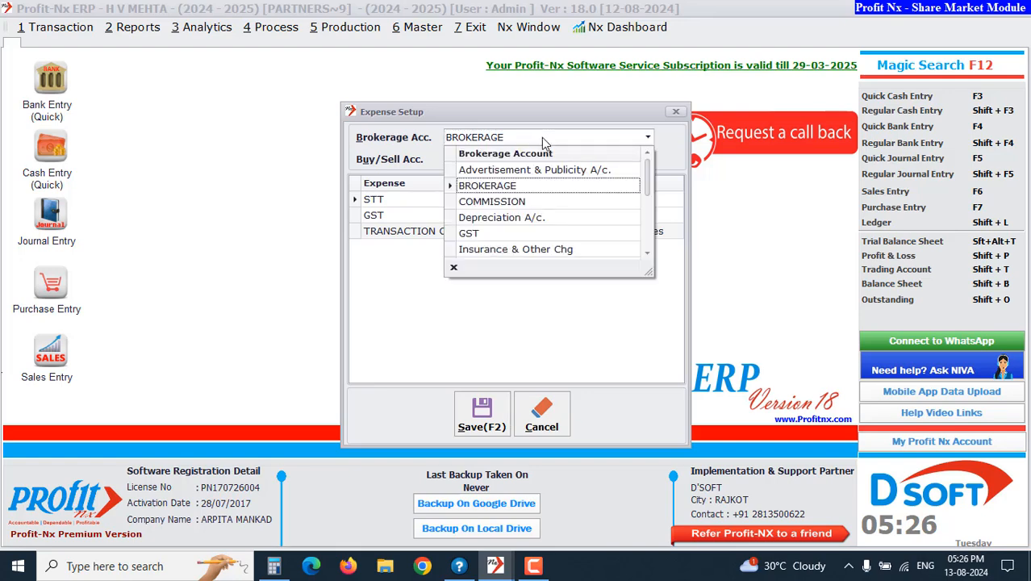
{"action": "left_click", "coordinate": [541, 137]}
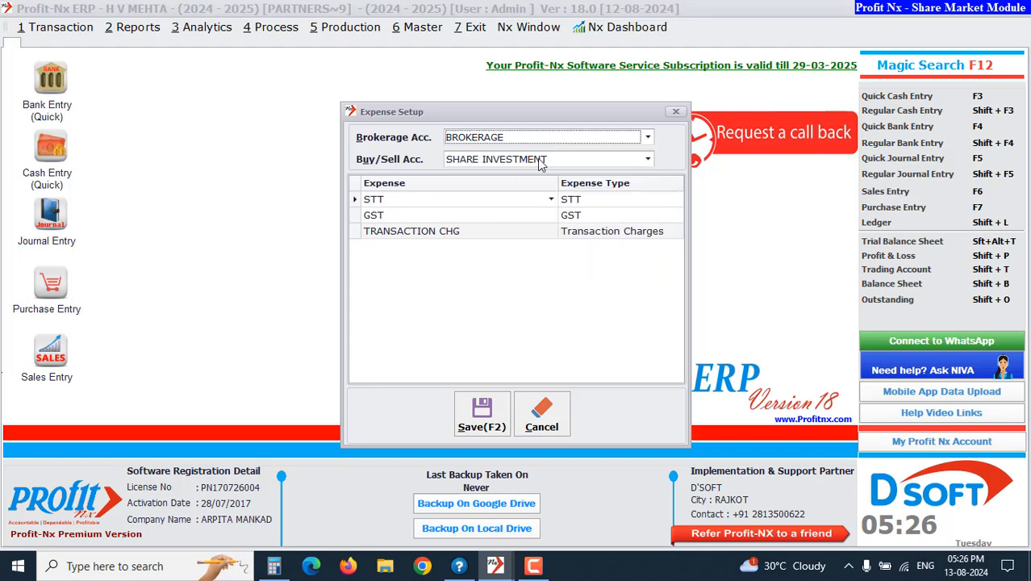
{"action": "left_click", "coordinate": [540, 159]}
{"action": "left_click", "coordinate": [540, 159]}
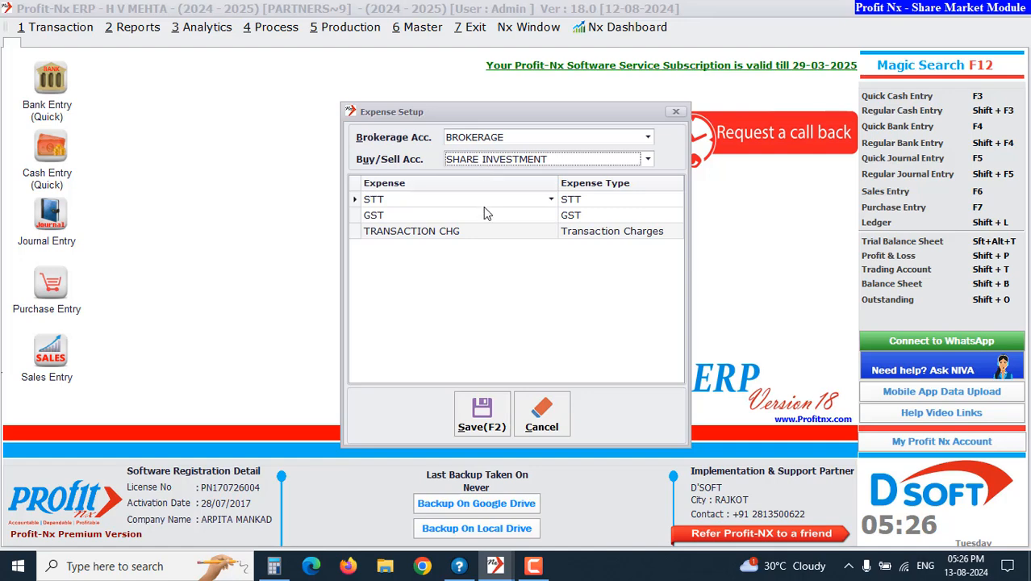
Review the expense accounts and expense types assigned to the STT, GST and TRANSACTION CHG rows of the expense setup
{"action": "left_click", "coordinate": [549, 201]}
{"action": "left_click", "coordinate": [404, 202]}
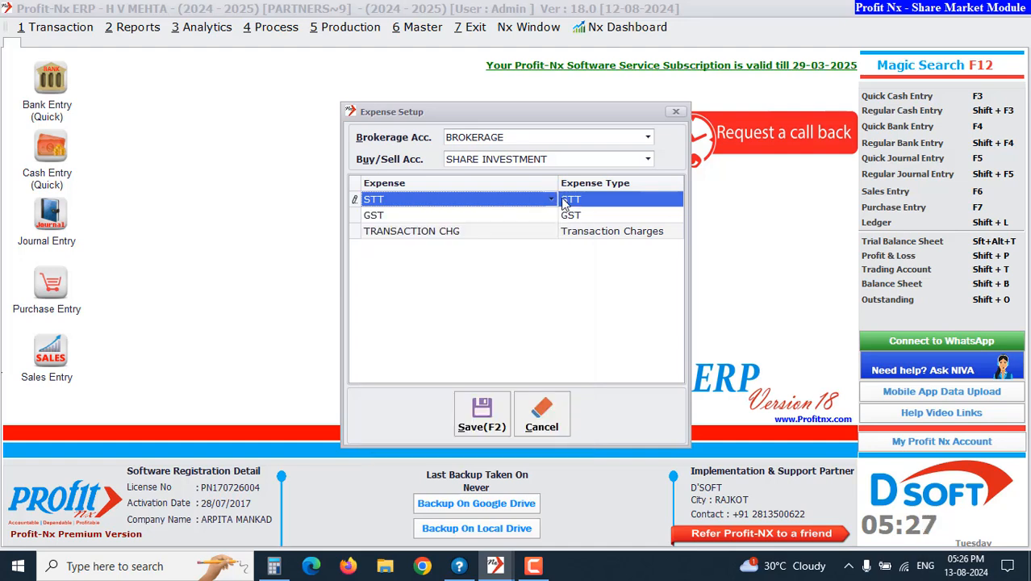
{"action": "left_click", "coordinate": [621, 199]}
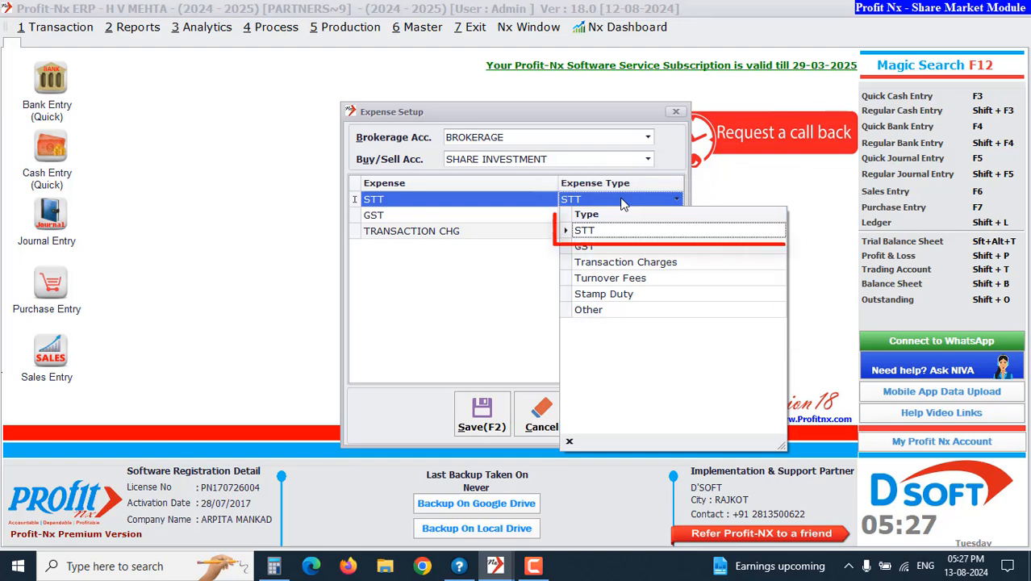
{"action": "left_click", "coordinate": [617, 233]}
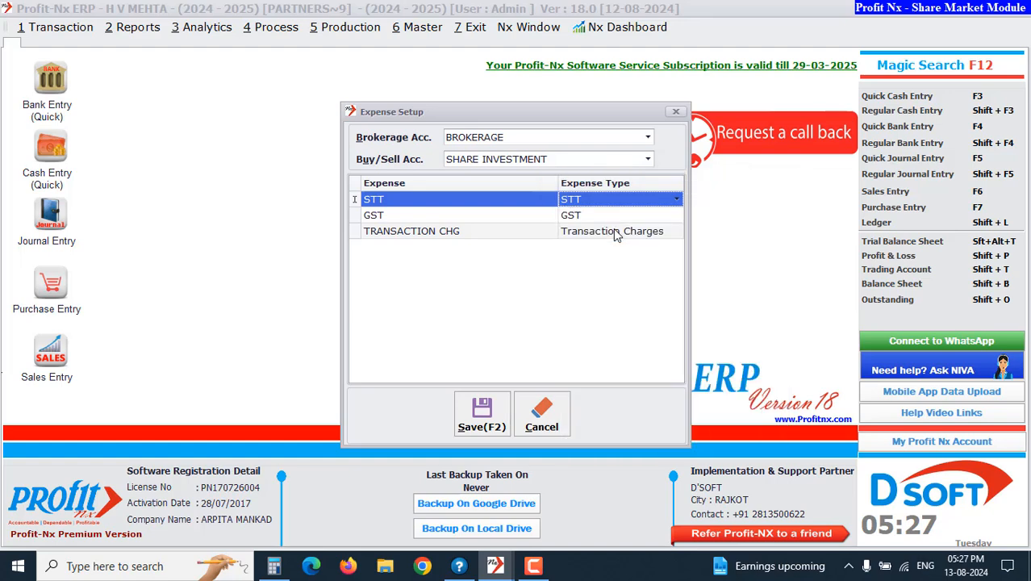
{"action": "left_click", "coordinate": [442, 217]}
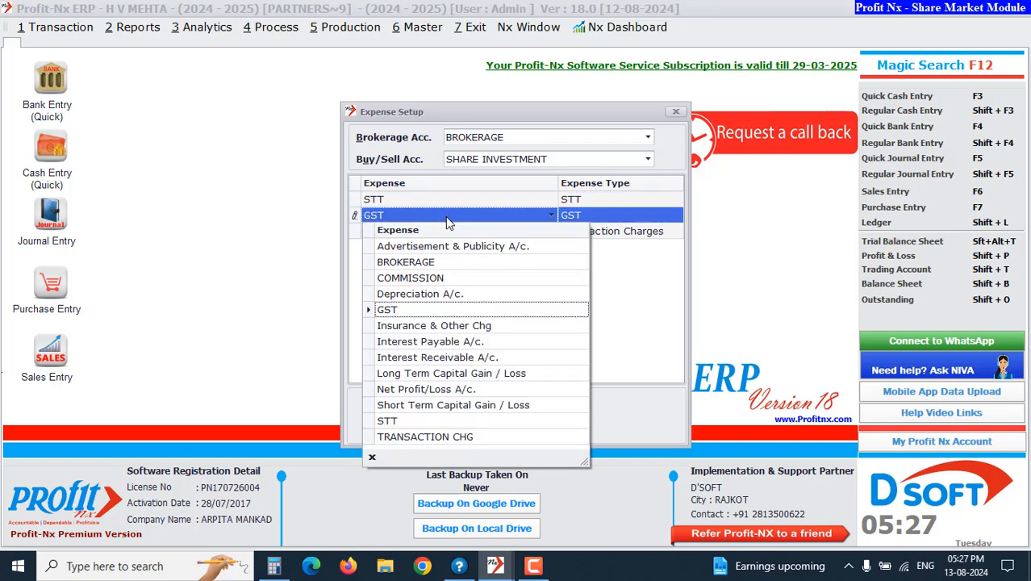
{"action": "left_click", "coordinate": [445, 216]}
{"action": "left_click", "coordinate": [617, 218]}
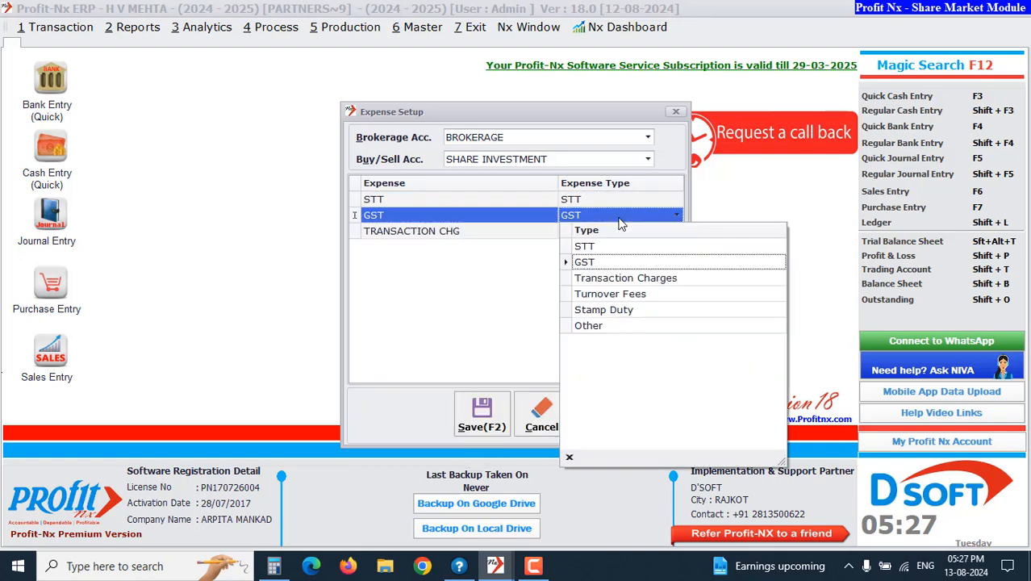
{"action": "left_click", "coordinate": [620, 224]}
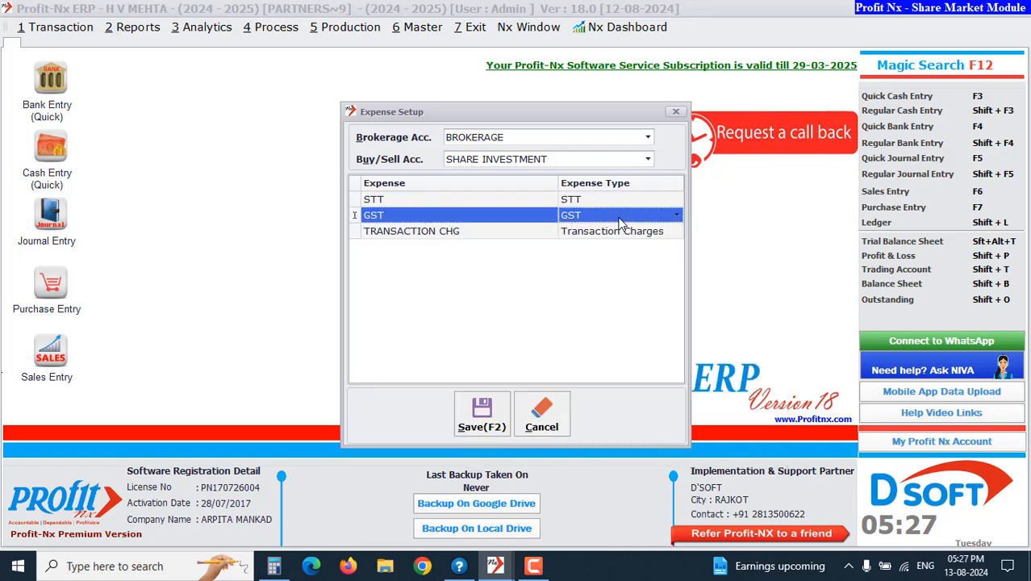
{"action": "left_click", "coordinate": [477, 232]}
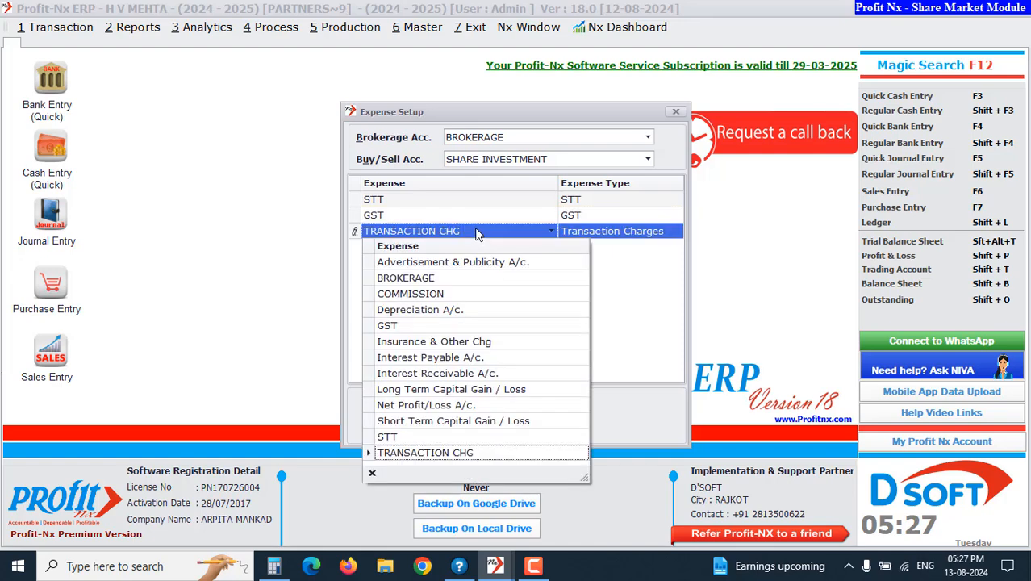
{"action": "left_click", "coordinate": [611, 232]}
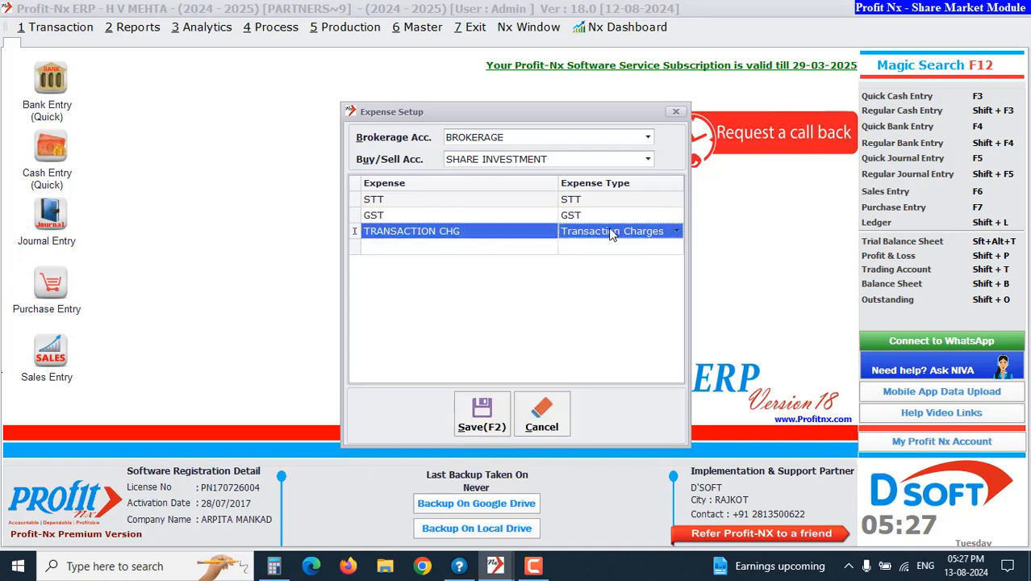
{"action": "left_click", "coordinate": [612, 231]}
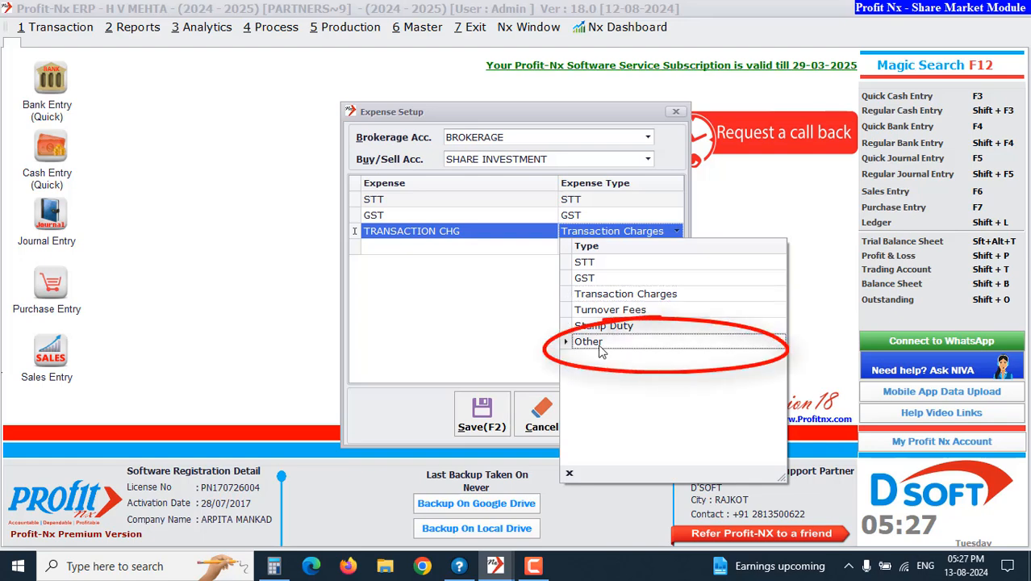
{"action": "left_click", "coordinate": [517, 339]}
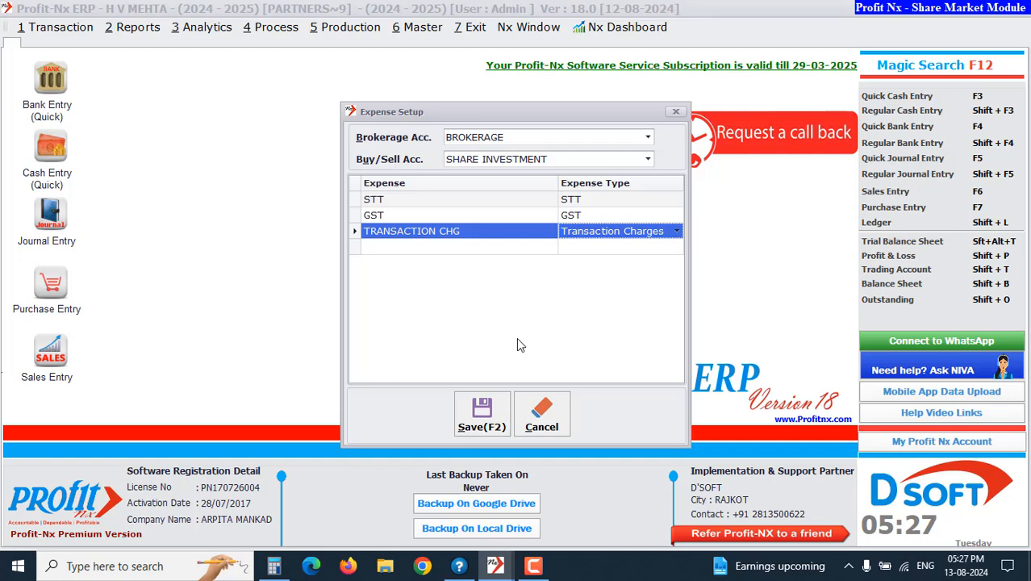
Save the expense setup and open the share Buy/Sell Entry list
{"action": "left_click", "coordinate": [480, 417]}
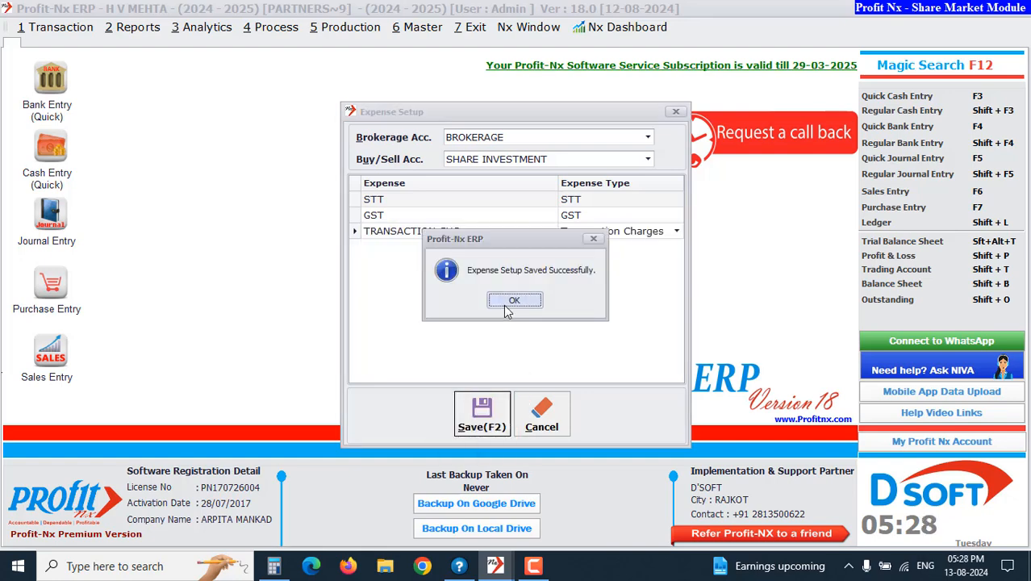
{"action": "left_click", "coordinate": [508, 307]}
{"action": "left_click", "coordinate": [423, 31]}
{"action": "mouse_move", "coordinate": [464, 306]}
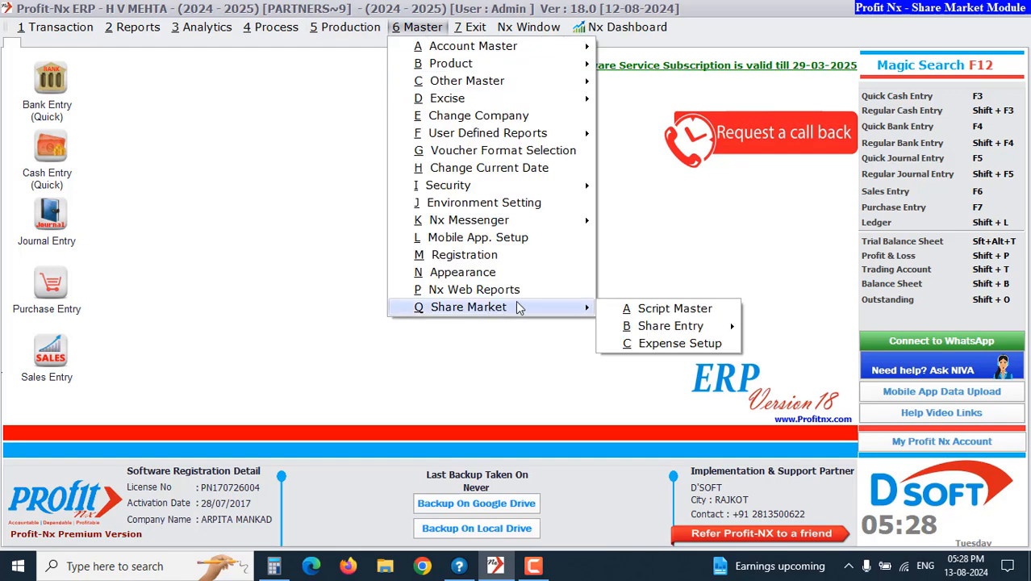
{"action": "mouse_move", "coordinate": [628, 333]}
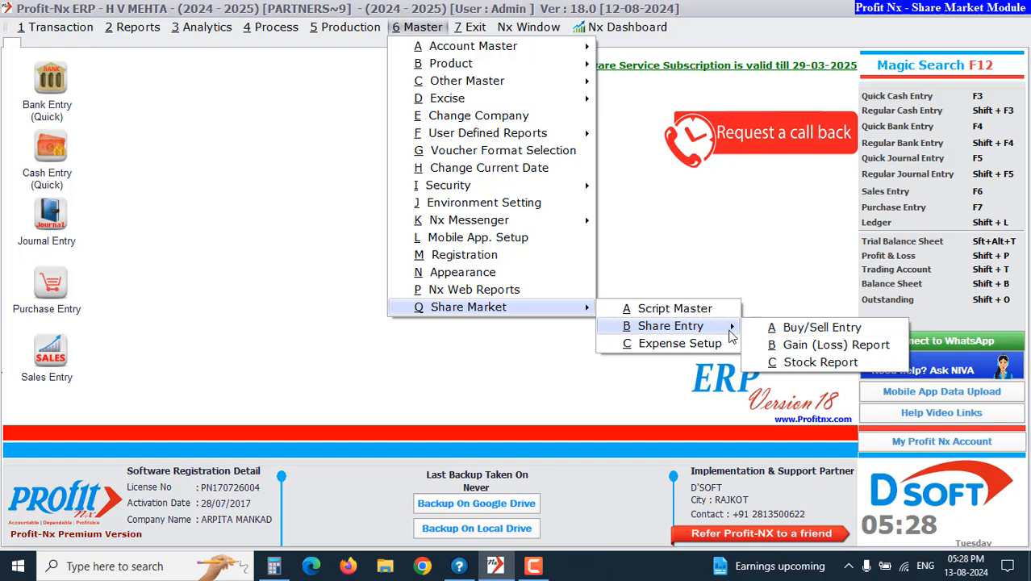
{"action": "left_click", "coordinate": [770, 332]}
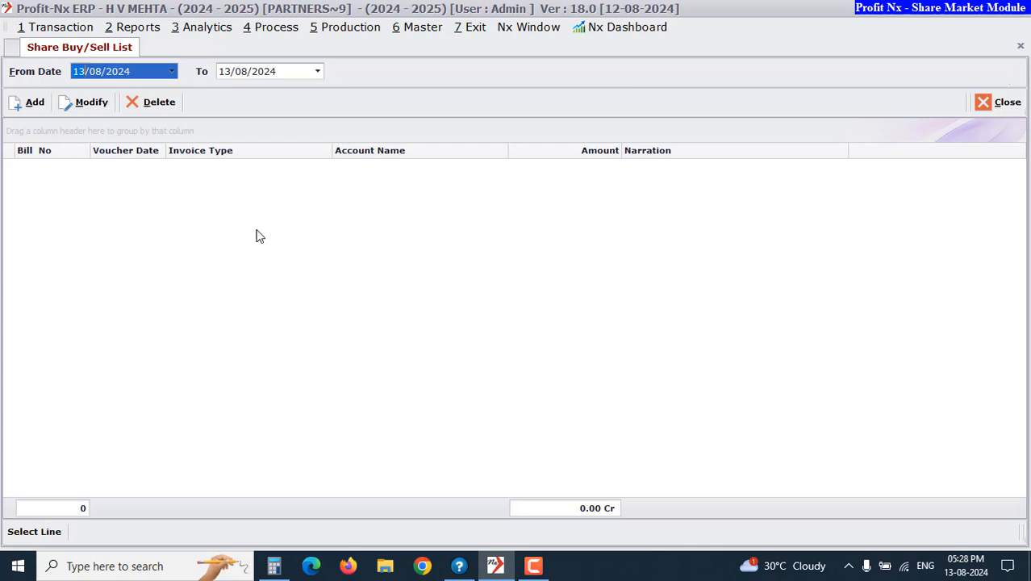
Start a new buy/sell voucher with bill number 123, party CARE GROWTH and Buy/Sell account SHARE INVESTMENT
{"action": "left_click", "coordinate": [29, 102]}
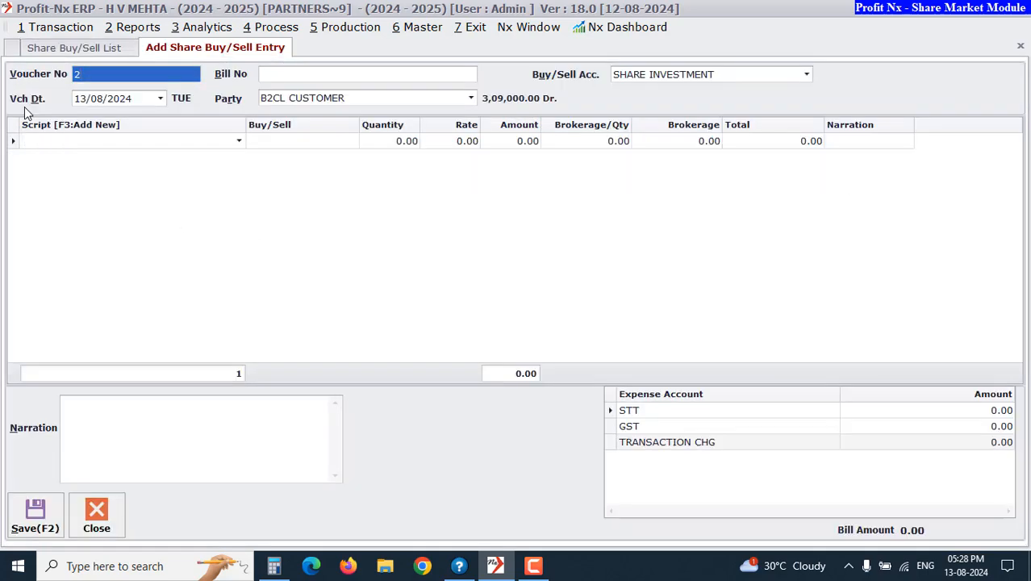
{"action": "key", "text": "Return"}
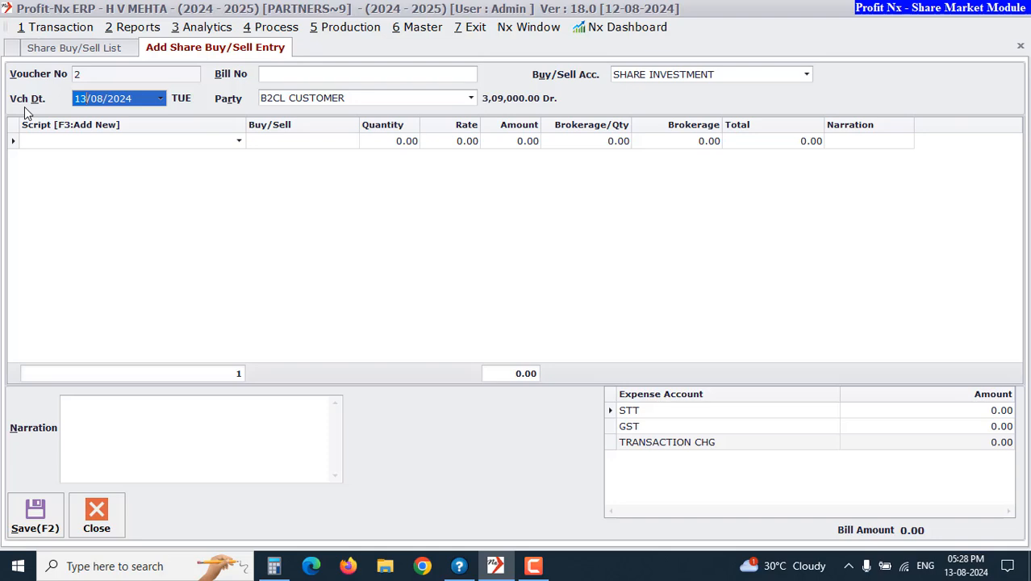
{"action": "key", "text": "Return"}
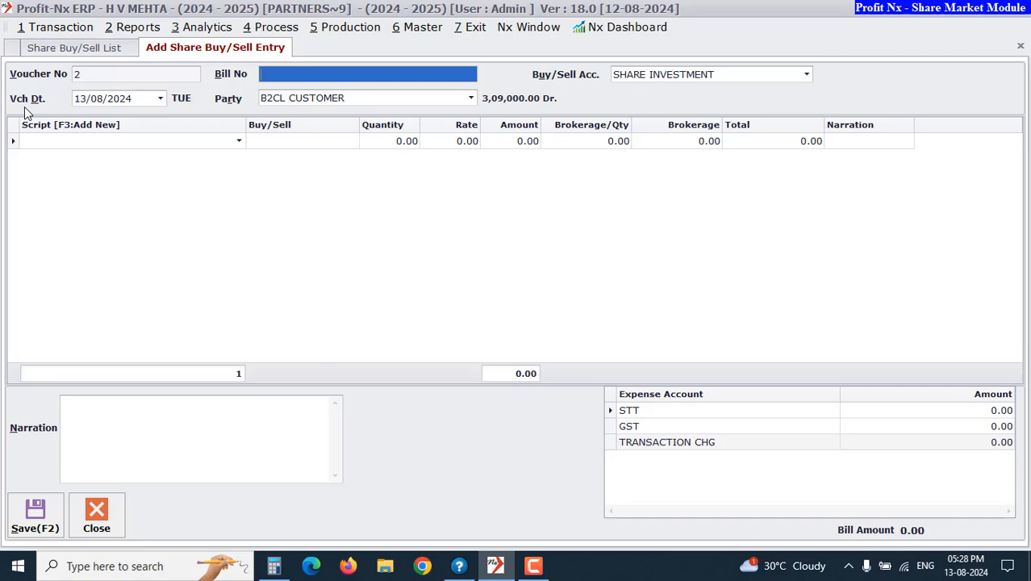
{"action": "type", "text": "123"}
{"action": "key", "text": "Return"}
{"action": "key", "text": "Down"}
{"action": "key", "text": "Down"}
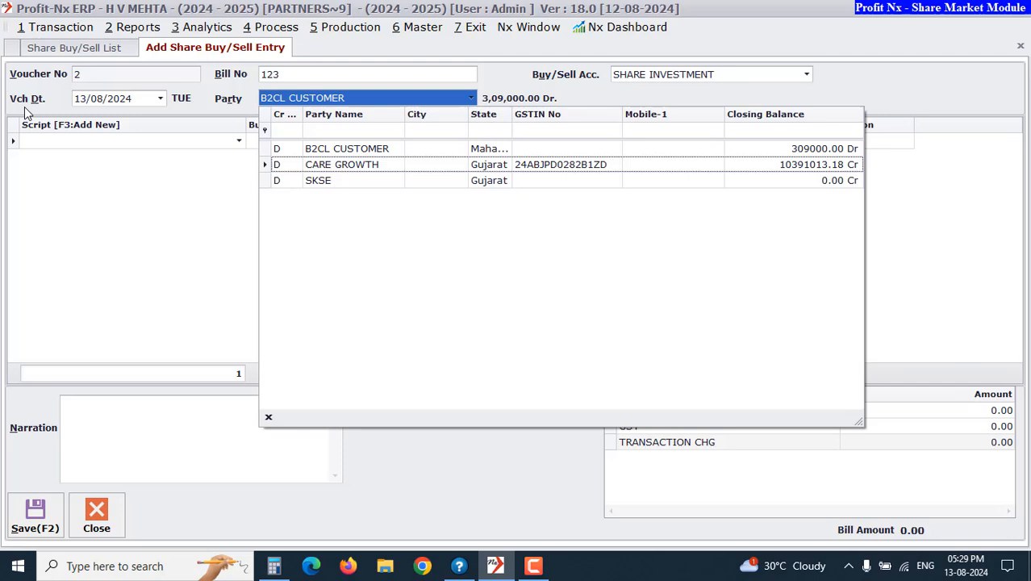
{"action": "key", "text": "Return"}
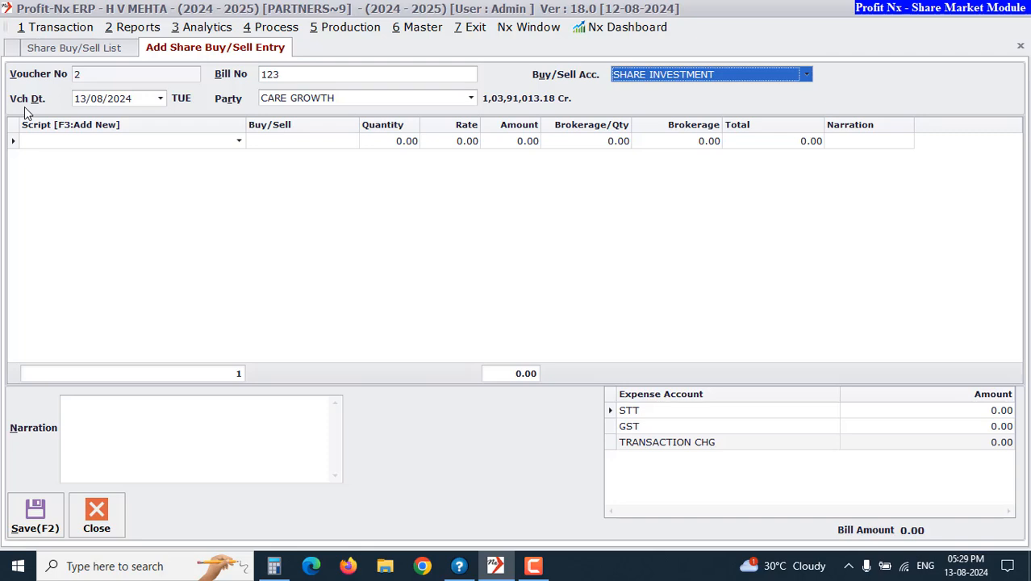
{"action": "key", "text": "Return"}
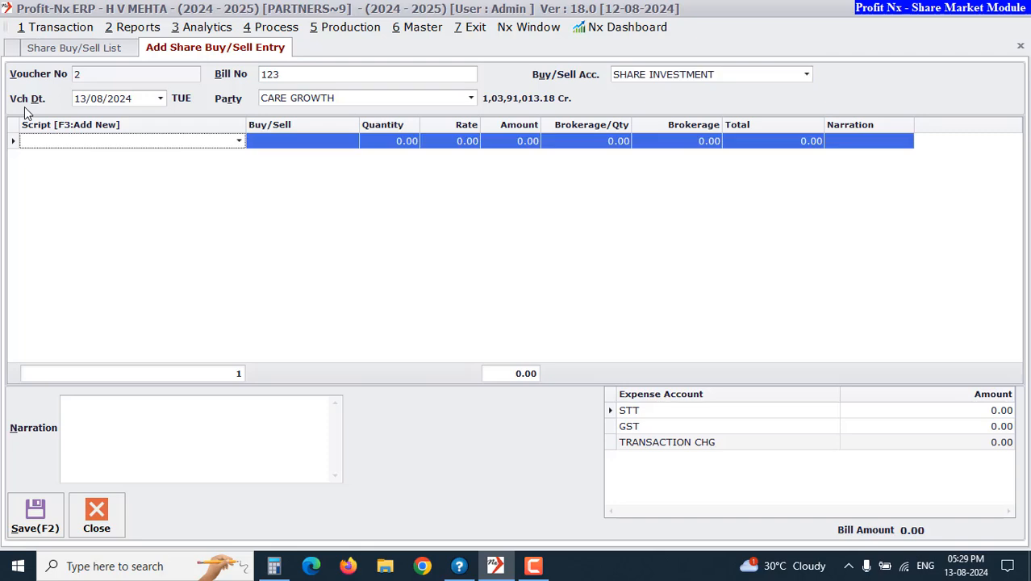
Add a Buy row for Reliance Industry with quantity 100, rate 110 and brokerage per quantity 0.10
{"action": "left_click", "coordinate": [114, 142]}
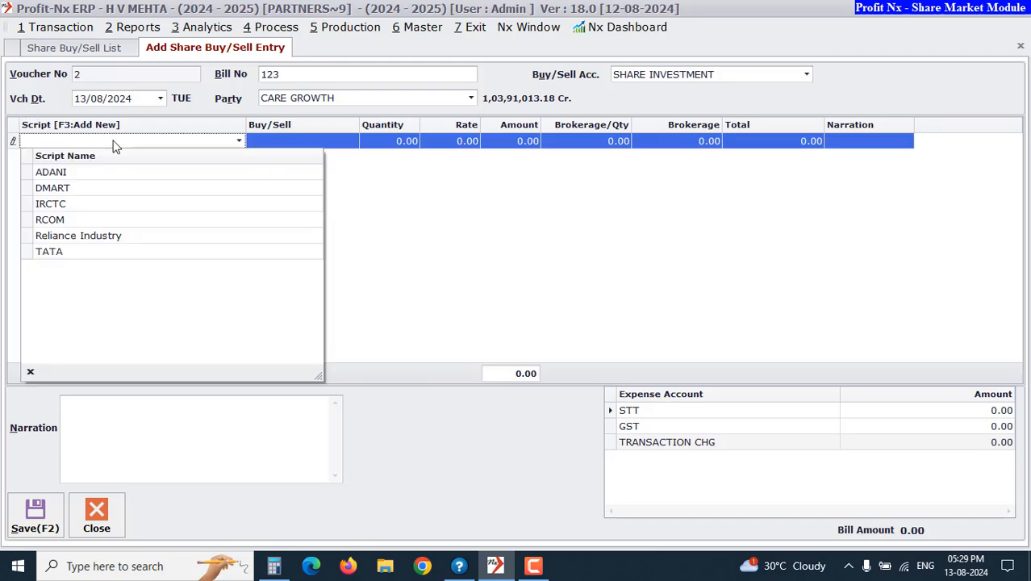
{"action": "left_click", "coordinate": [97, 237]}
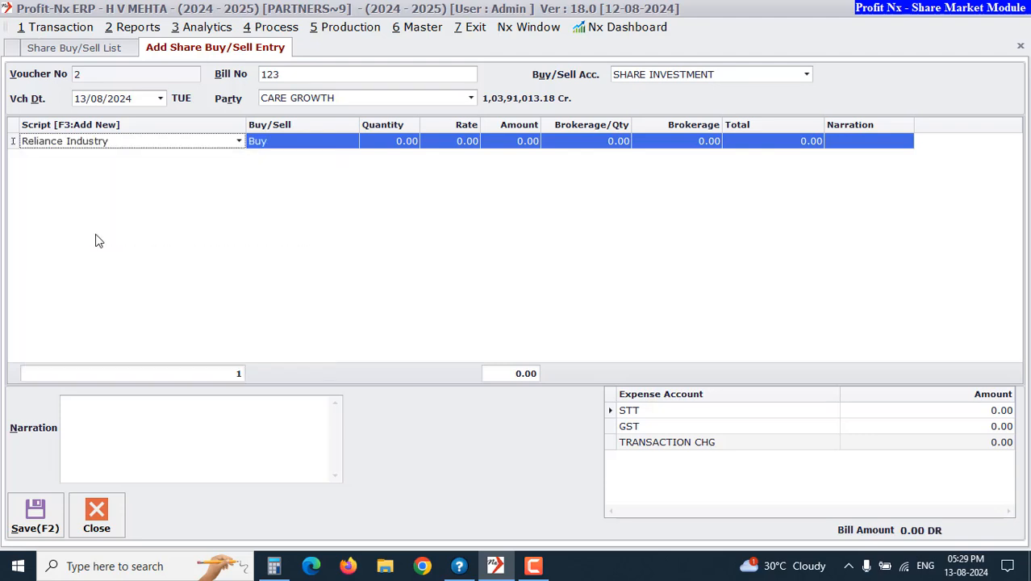
{"action": "key", "text": "Return"}
{"action": "key", "text": "Return"}
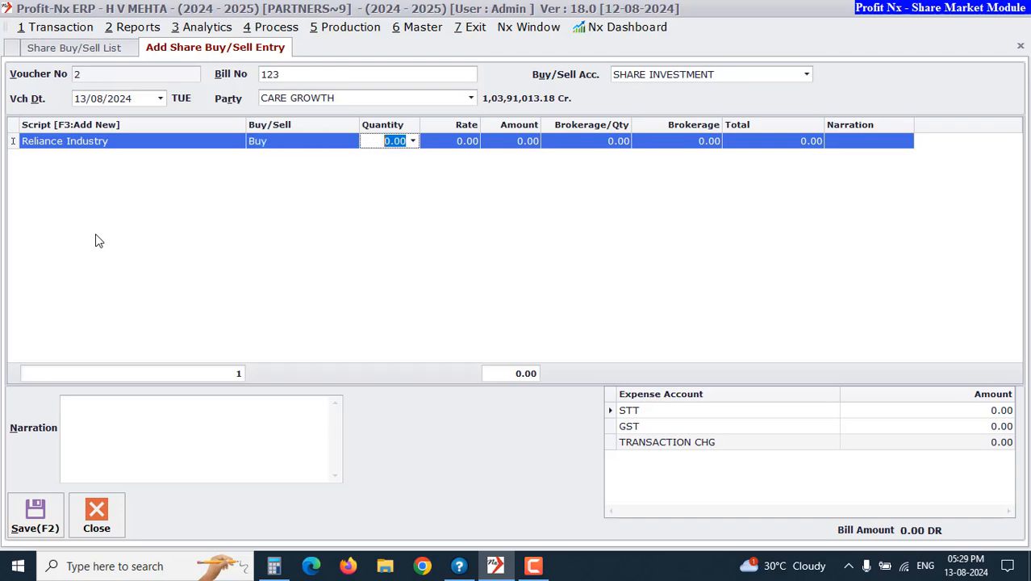
{"action": "type", "text": "100"}
{"action": "key", "text": "Return"}
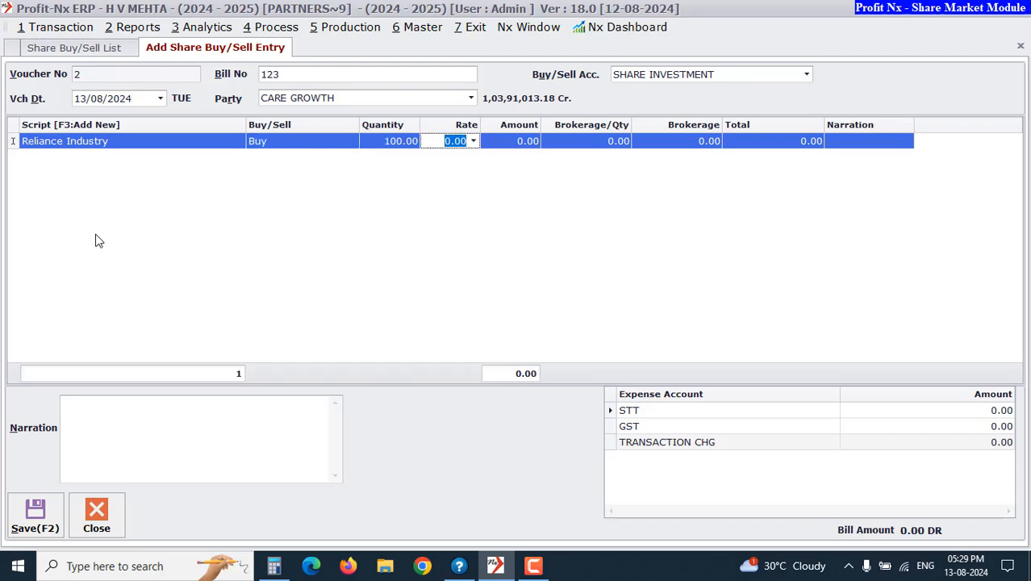
{"action": "type", "text": "110"}
{"action": "key", "text": "Return"}
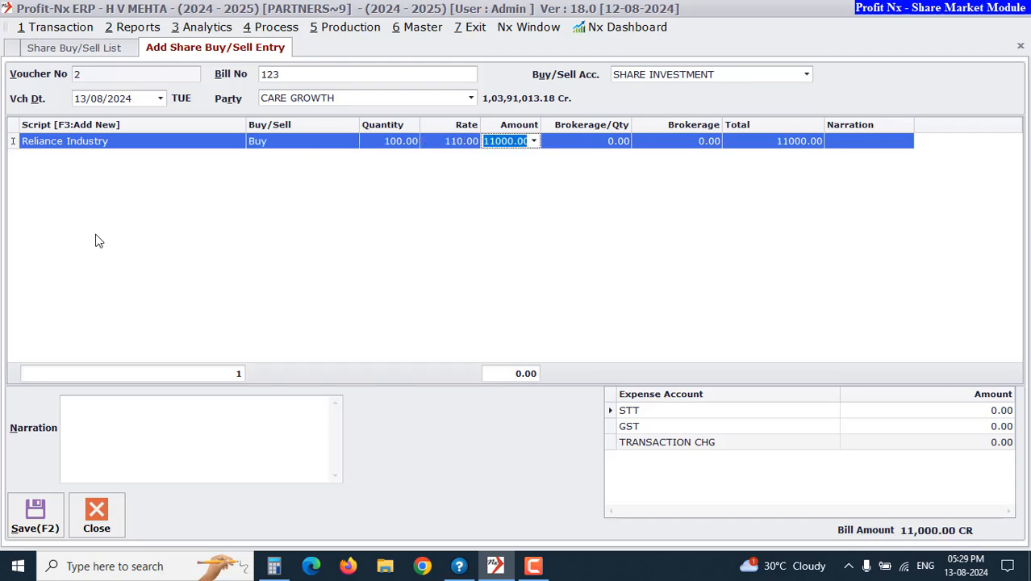
{"action": "key", "text": "Return"}
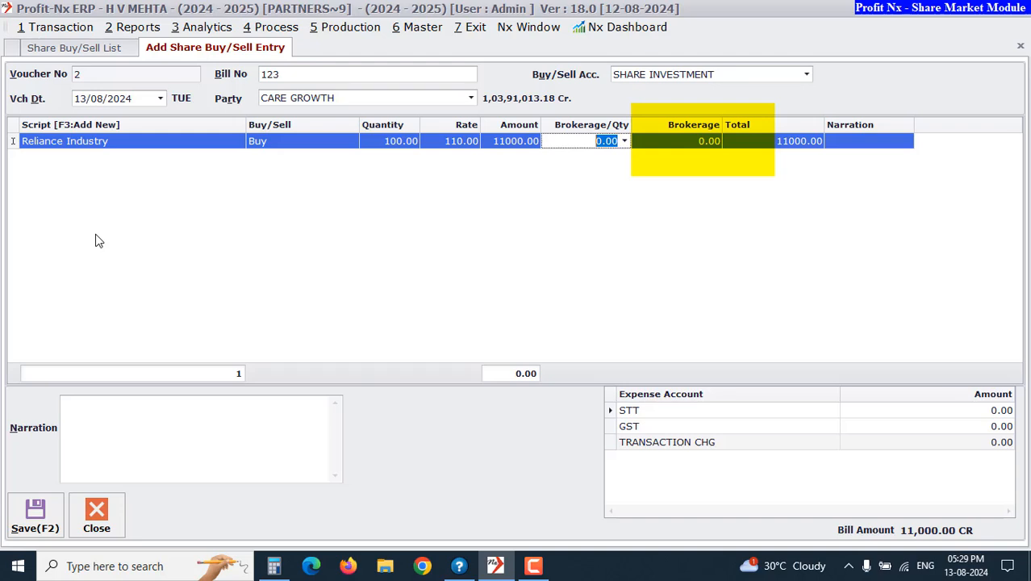
{"action": "type", "text": "0.10"}
{"action": "key", "text": "Return"}
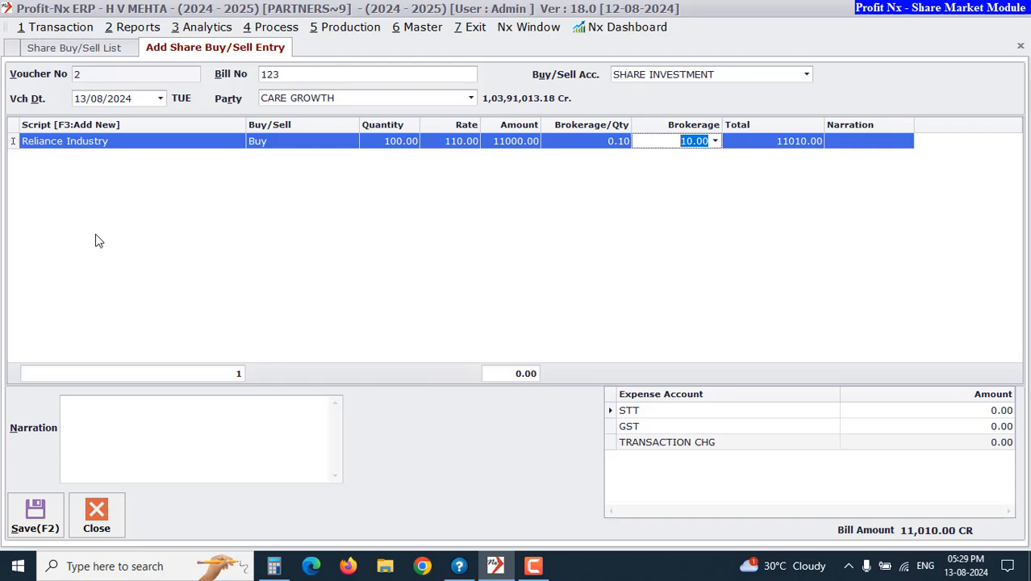
{"action": "key", "text": "Return"}
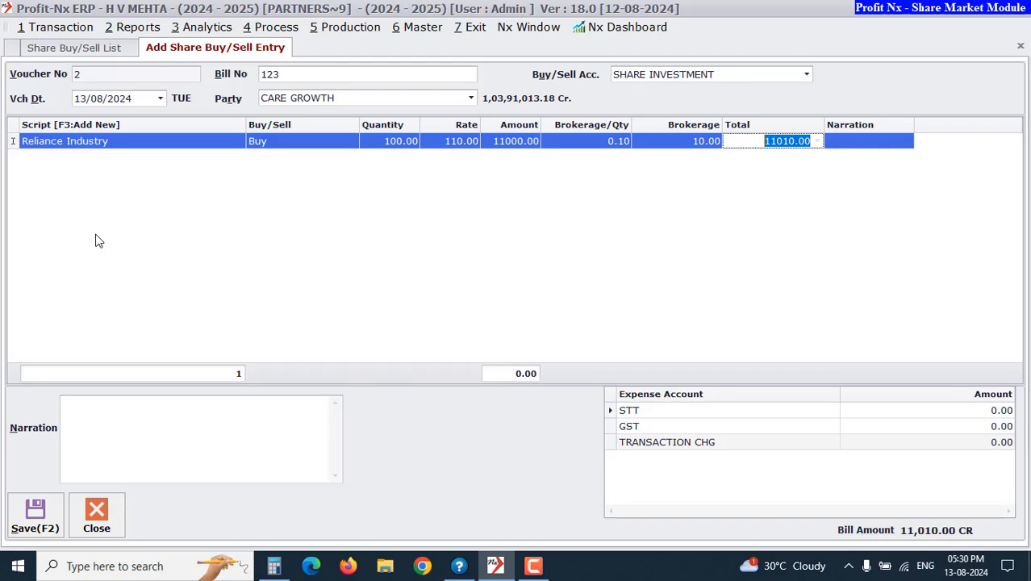
Go through the STT, GST and TRANSACTION CHG expense amounts and save the buy voucher
{"action": "left_click", "coordinate": [907, 414]}
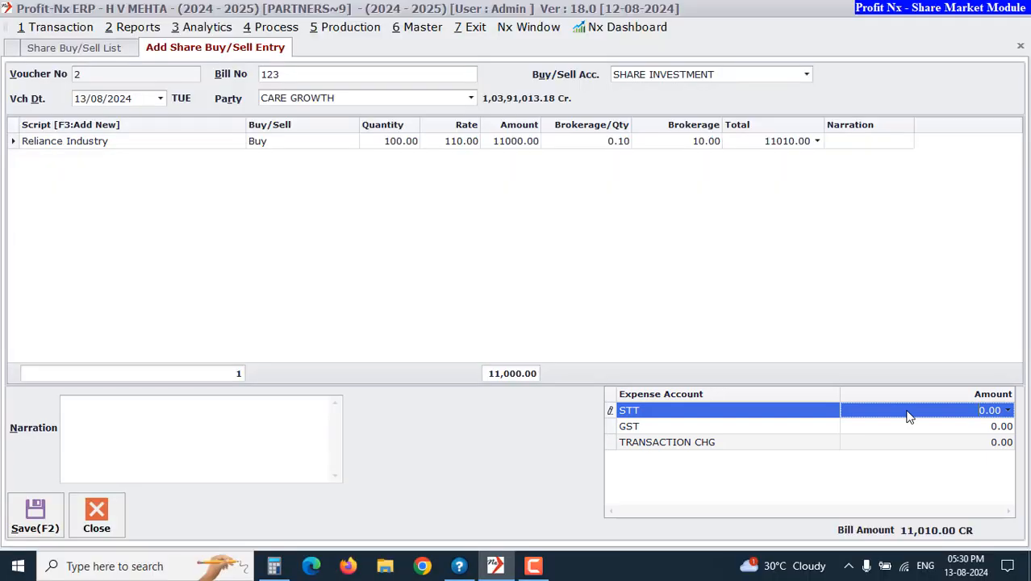
{"action": "left_click", "coordinate": [669, 444]}
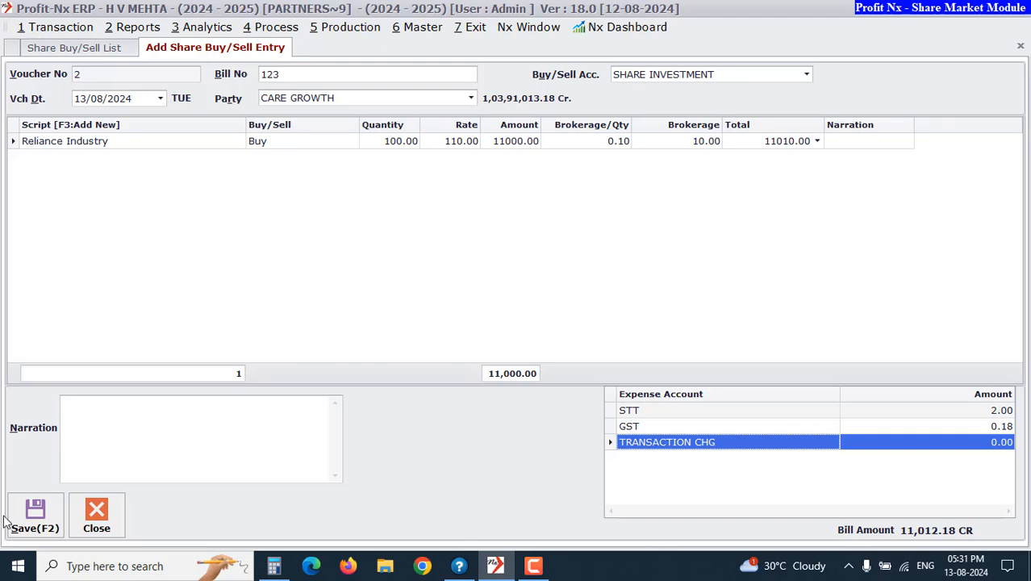
{"action": "left_click", "coordinate": [33, 528]}
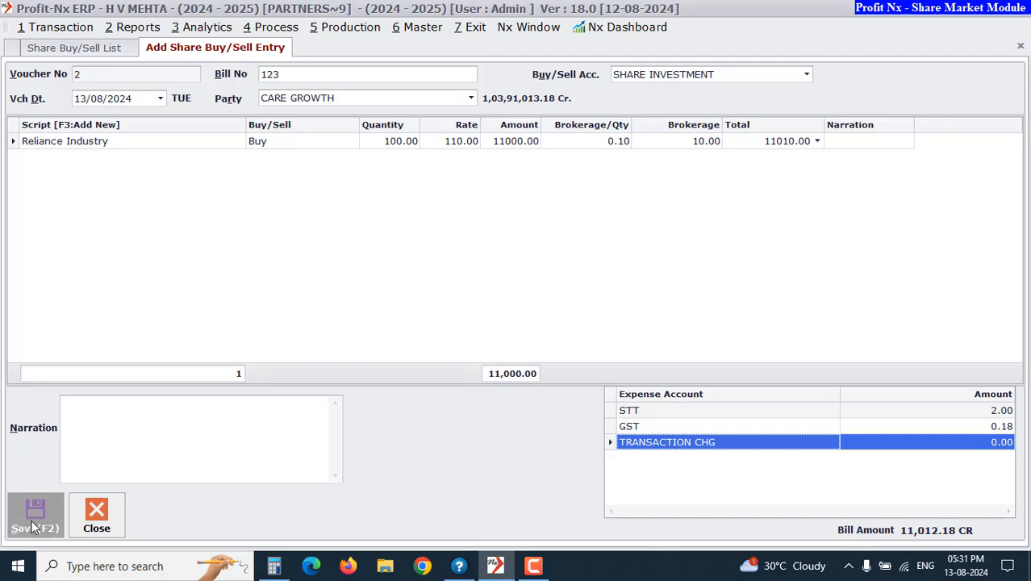
{"action": "left_click", "coordinate": [100, 419]}
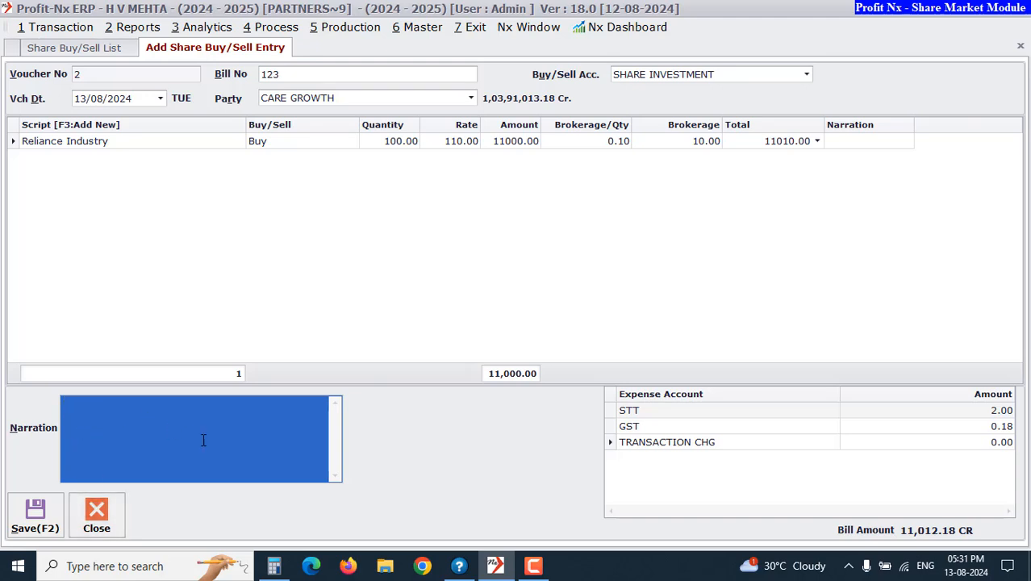
{"action": "key", "text": "F2"}
{"action": "left_click", "coordinate": [45, 517]}
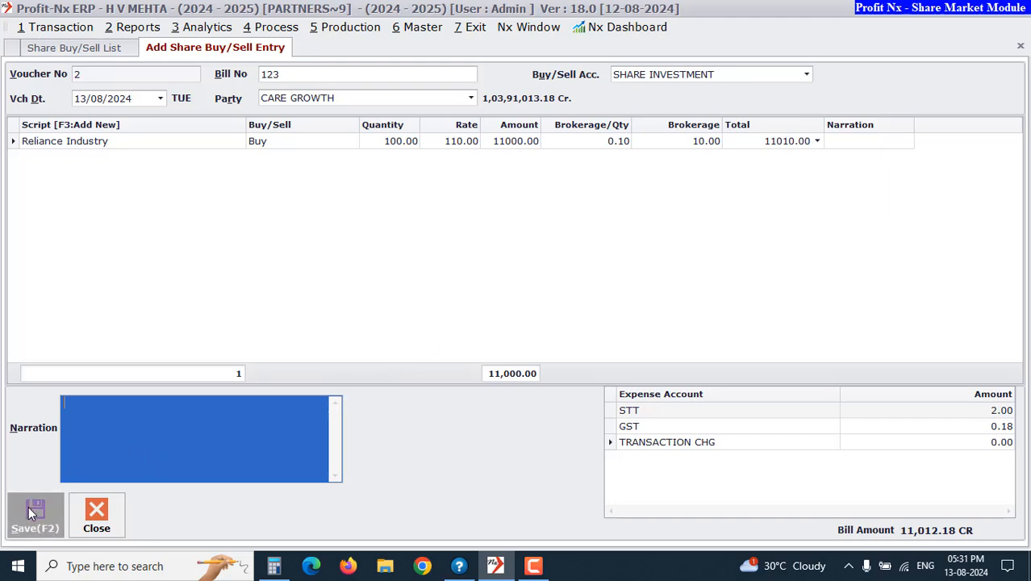
{"action": "left_click", "coordinate": [31, 512]}
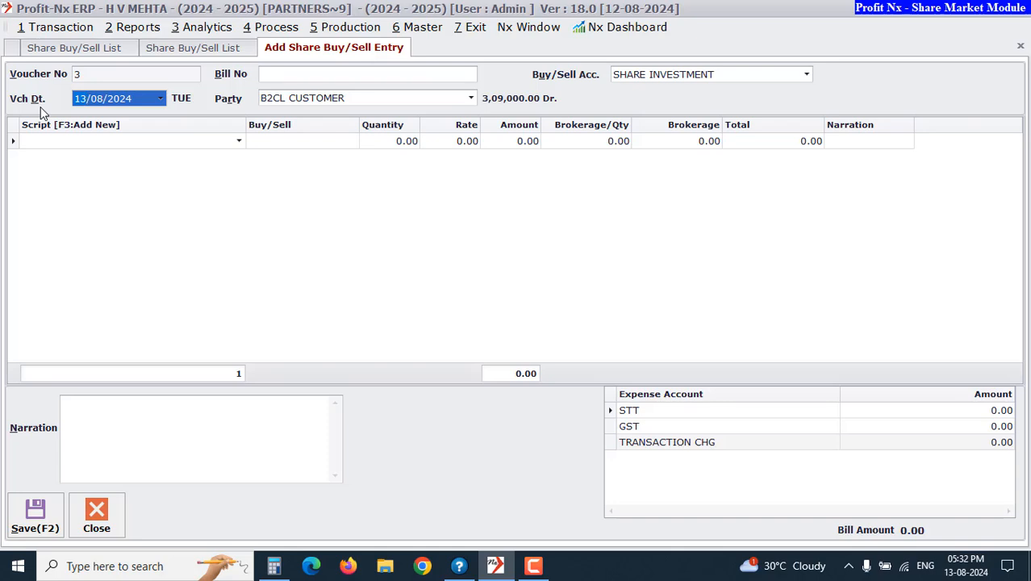
Start another buy/sell voucher with bill number 254 and party CARE GROWTH
{"action": "key", "text": "Return"}
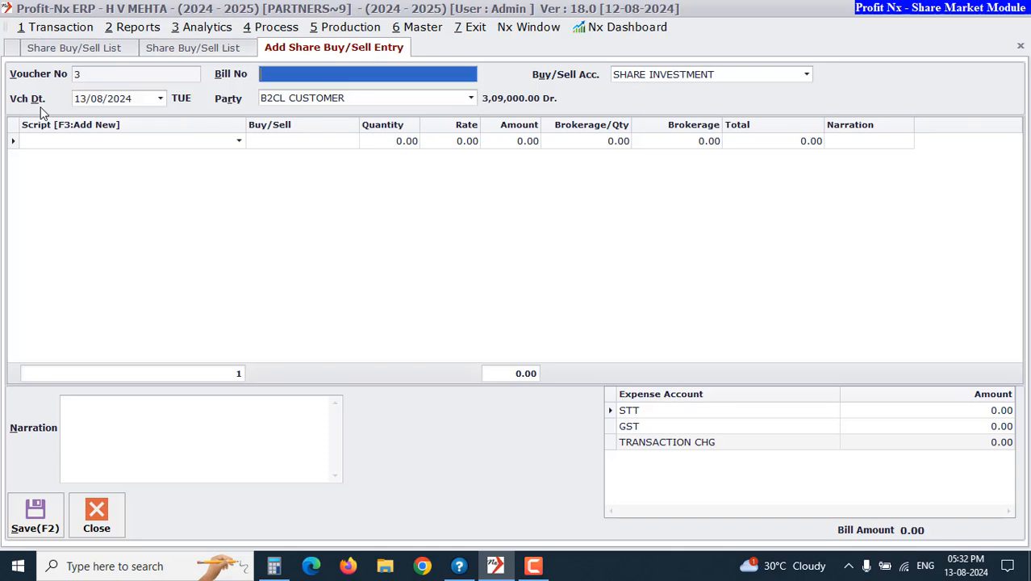
{"action": "type", "text": "254"}
{"action": "key", "text": "Return"}
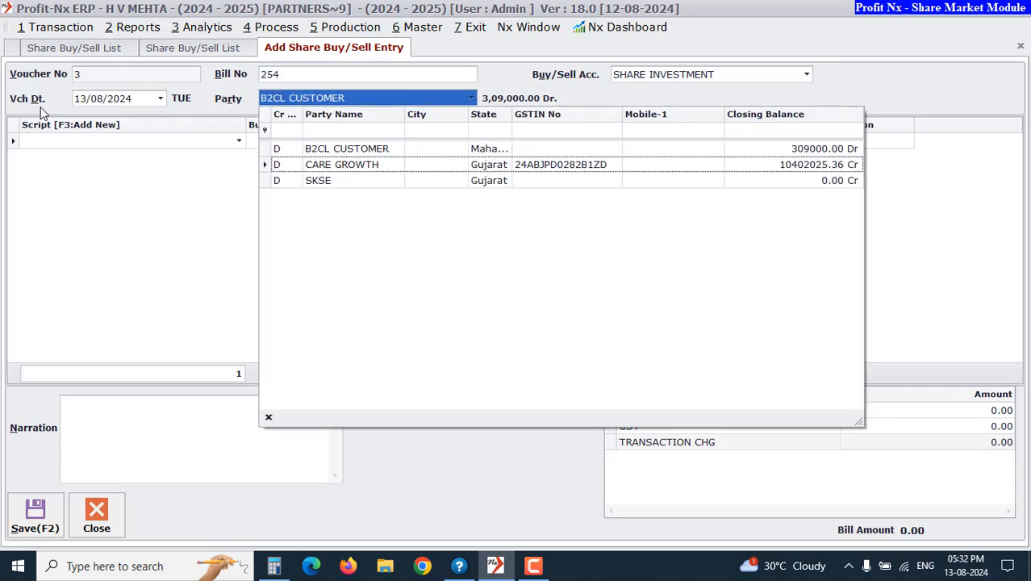
{"action": "key", "text": "Return"}
{"action": "key", "text": "Return"}
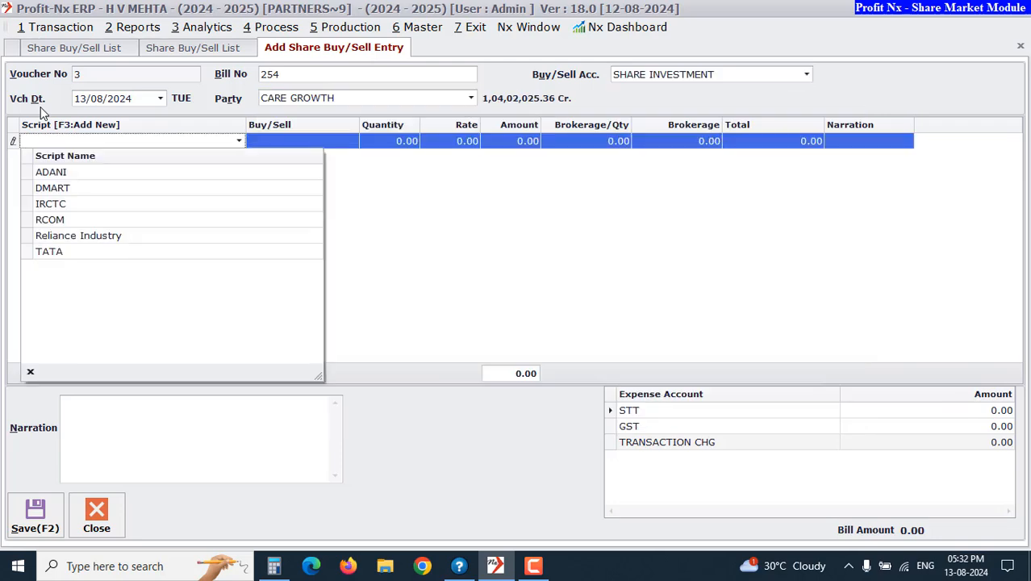
Add a row for the RCOM script and set its type to Sell
{"action": "key", "text": "Down"}
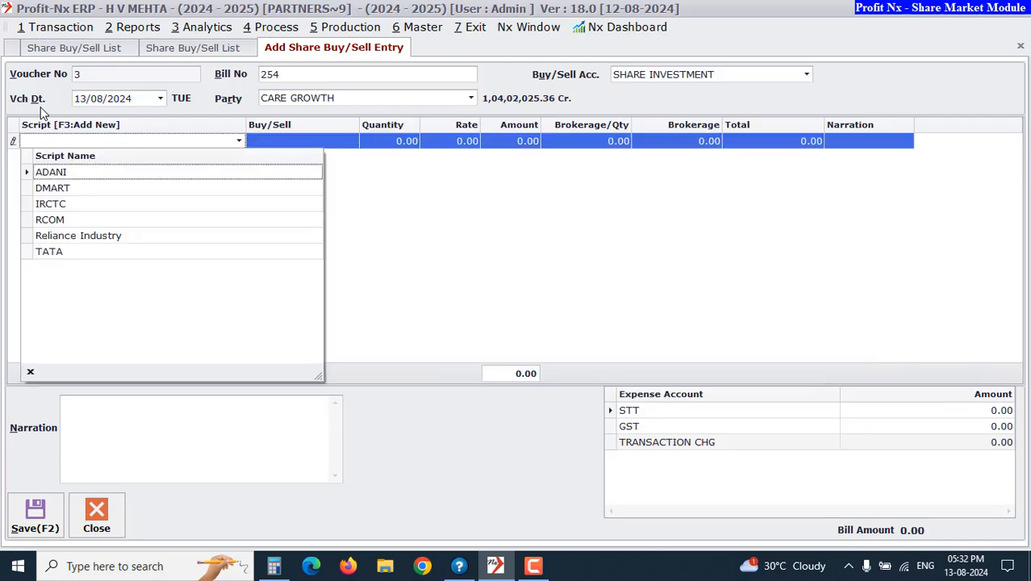
{"action": "key", "text": "Down"}
{"action": "key", "text": "Down"}
{"action": "key", "text": "Down"}
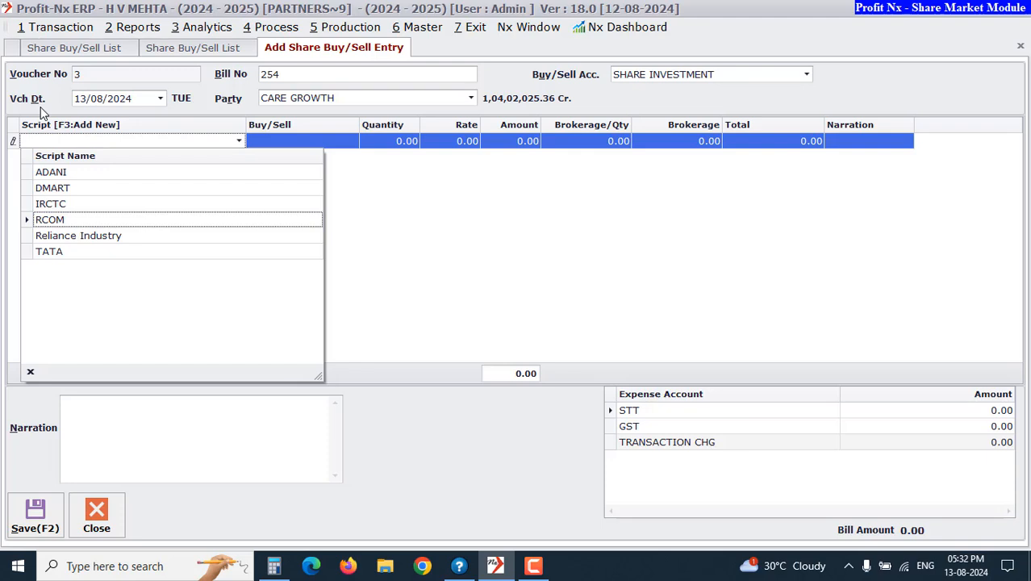
{"action": "key", "text": "Return"}
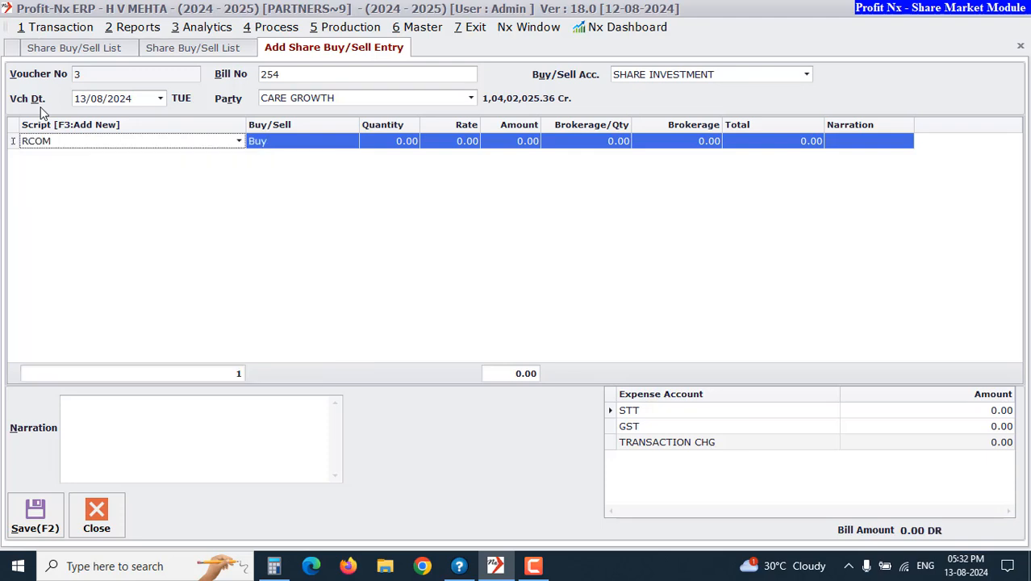
{"action": "key", "text": "Return"}
{"action": "type", "text": "s"}
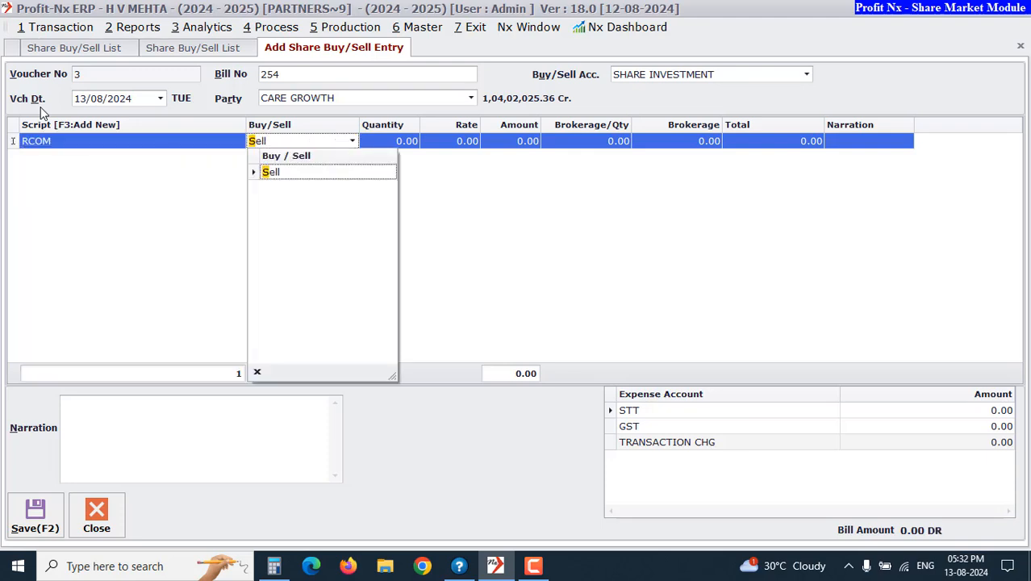
{"action": "key", "text": "Return"}
Enter quantity 100, rate 520 and brokerage per quantity 0.10 for the RCOM sell row, then save and close the voucher
{"action": "key", "text": "Return"}
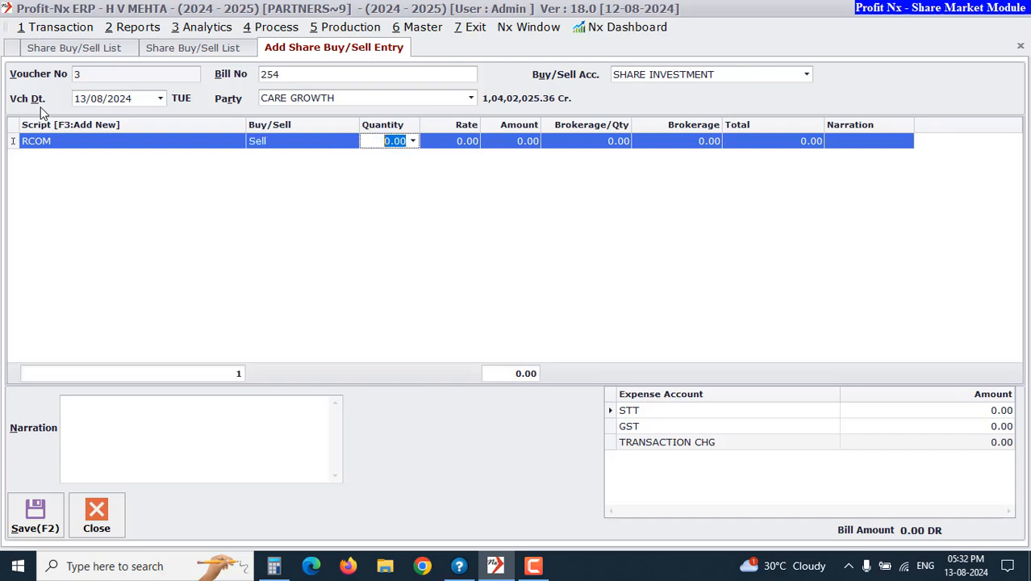
{"action": "type", "text": "100"}
{"action": "key", "text": "Return"}
{"action": "type", "text": "520"}
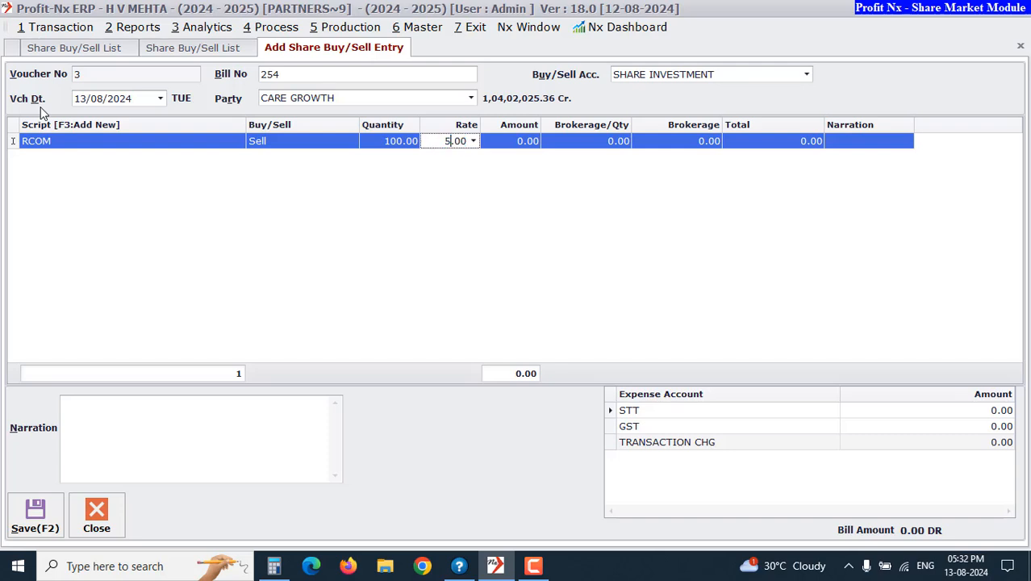
{"action": "key", "text": "Return"}
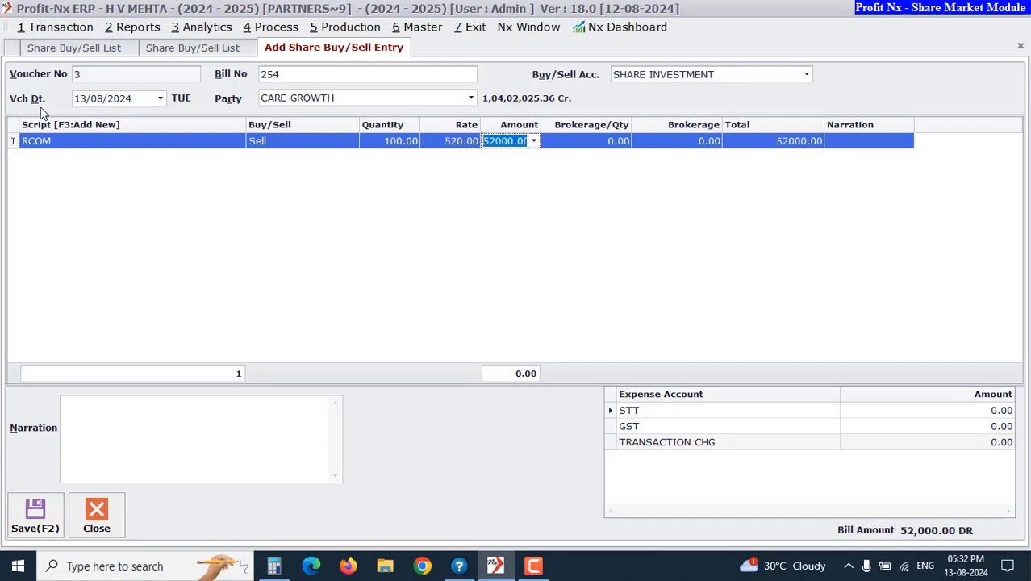
{"action": "key", "text": "Return"}
{"action": "type", "text": ".1"}
{"action": "key", "text": "Return"}
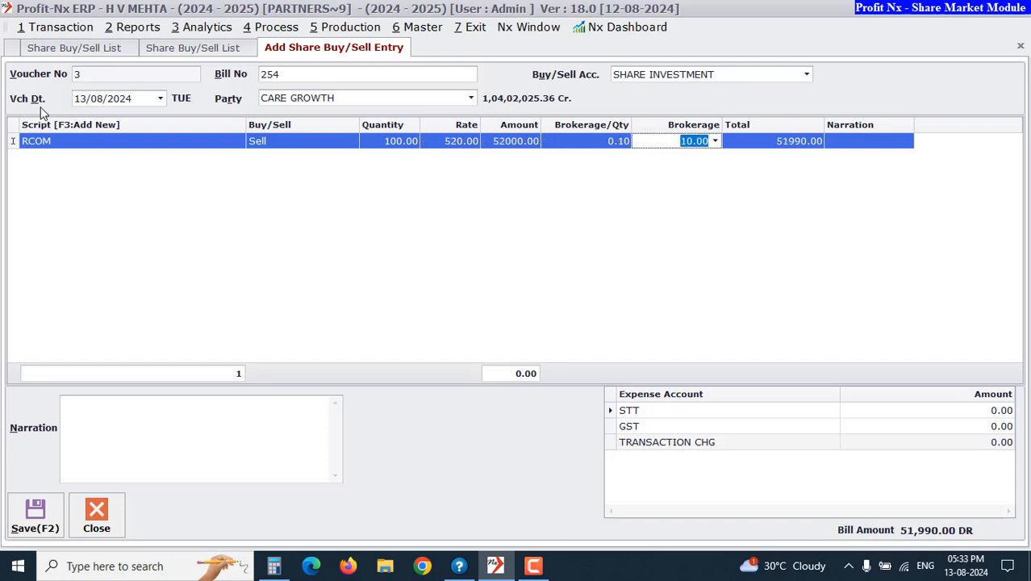
{"action": "key", "text": "Return"}
{"action": "key", "text": "Return"}
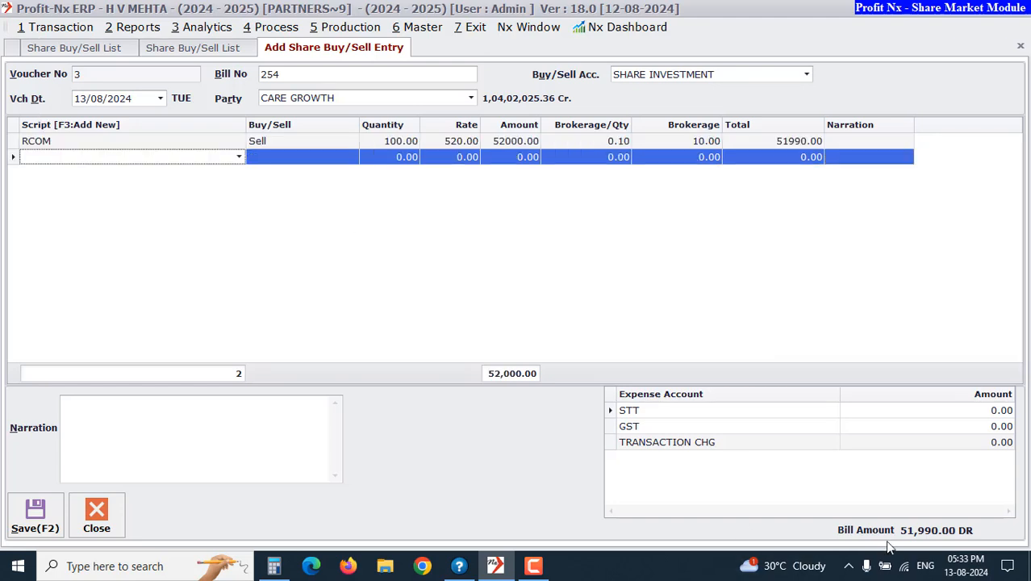
{"action": "left_click", "coordinate": [39, 522]}
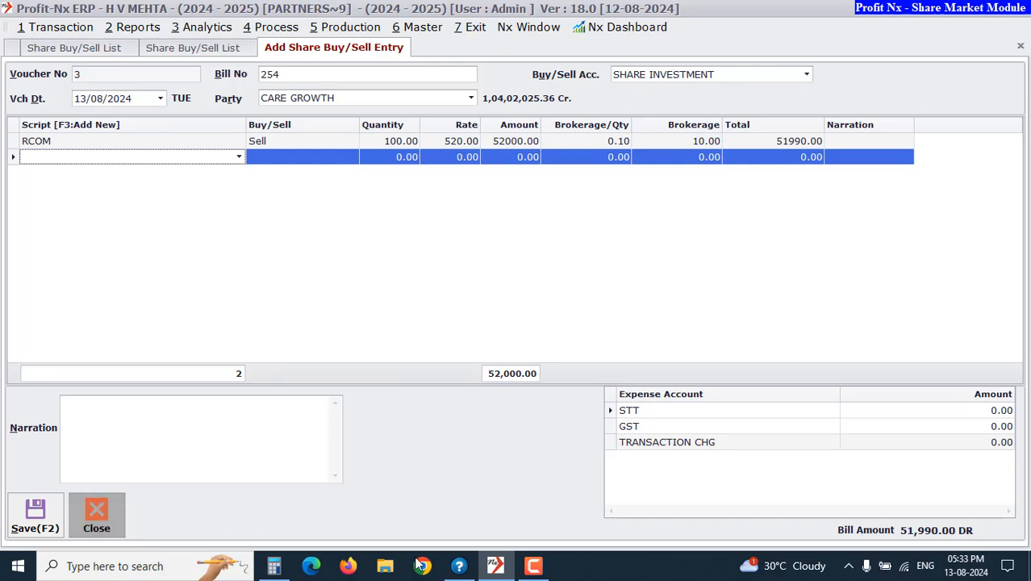
{"action": "left_click", "coordinate": [93, 527]}
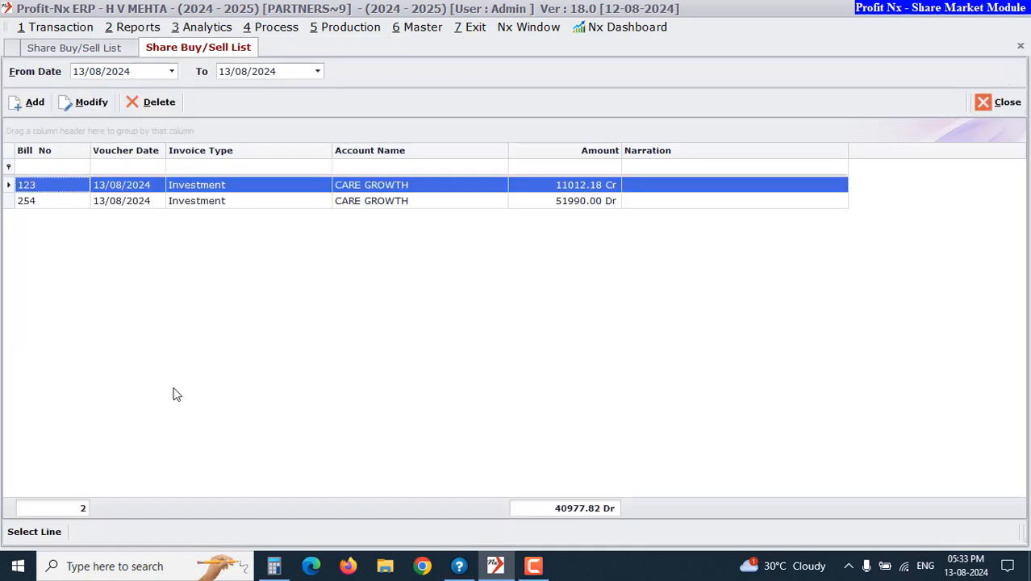
Open the share market Gain(Loss) report and scroll across its buy, sell, closing and gain columns
{"action": "left_click", "coordinate": [423, 27]}
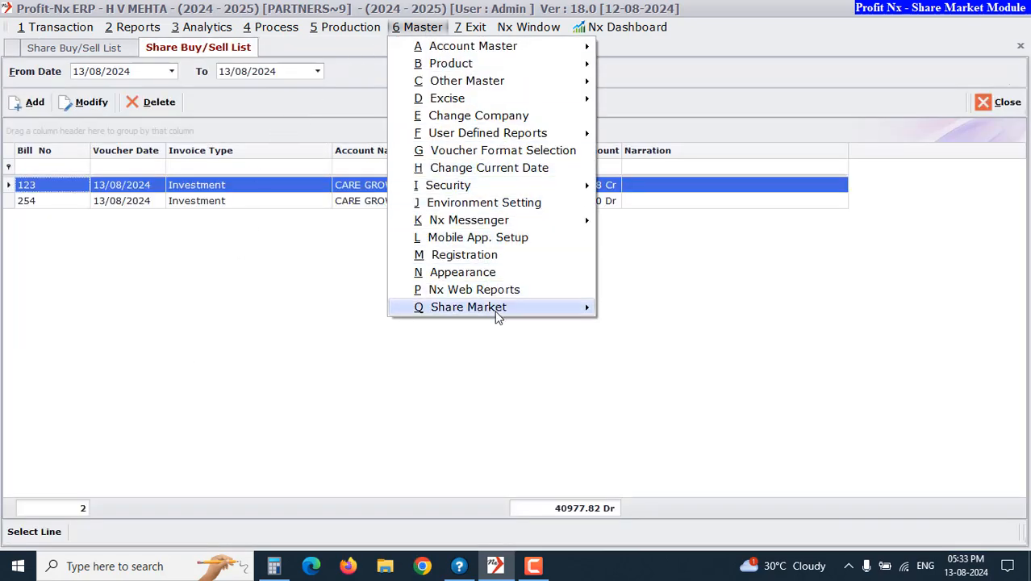
{"action": "mouse_move", "coordinate": [497, 316]}
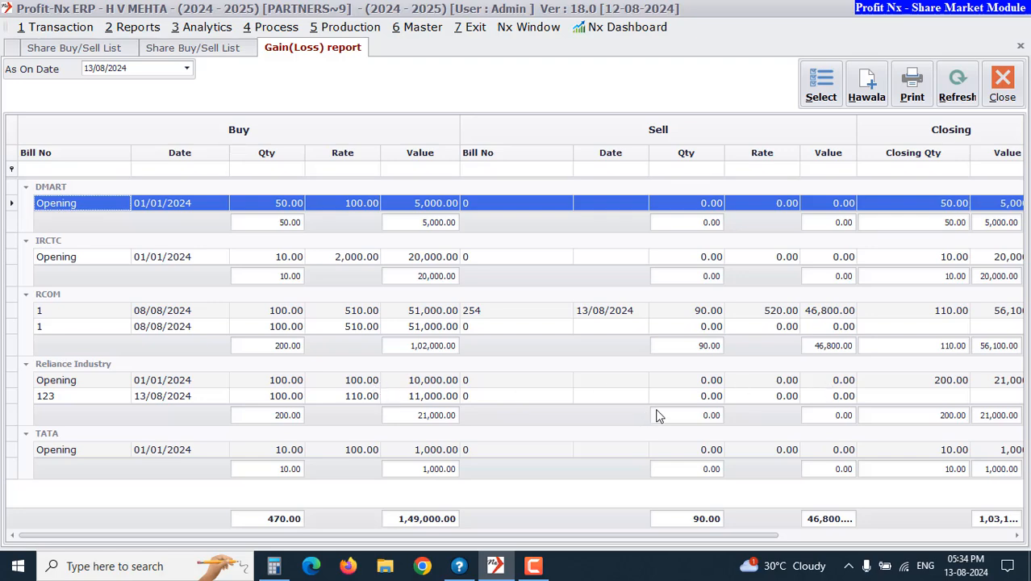
{"action": "left_click_drag", "start_coordinate": [610, 535], "coordinate": [735, 534]}
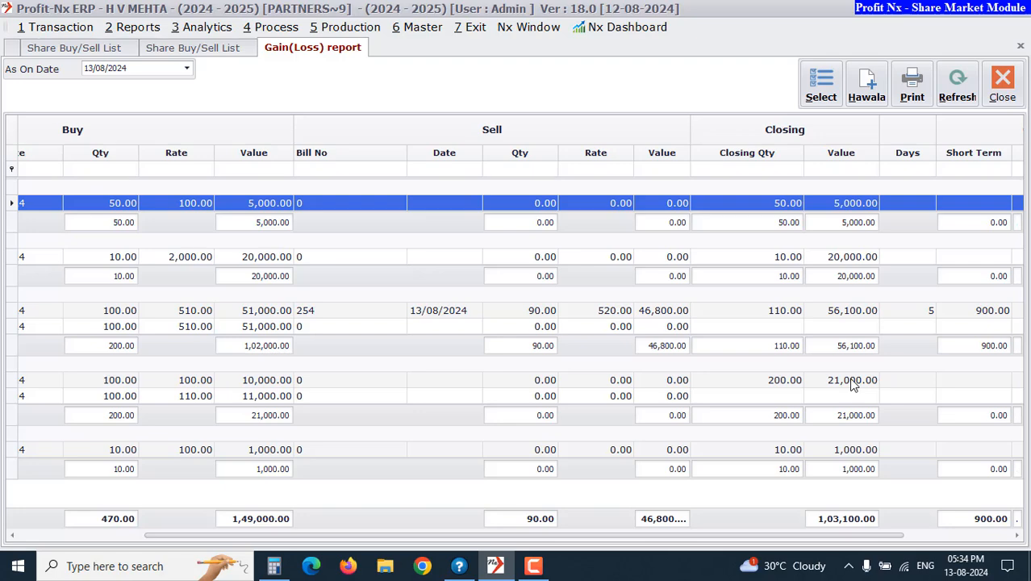
{"action": "left_click_drag", "start_coordinate": [804, 534], "coordinate": [350, 534]}
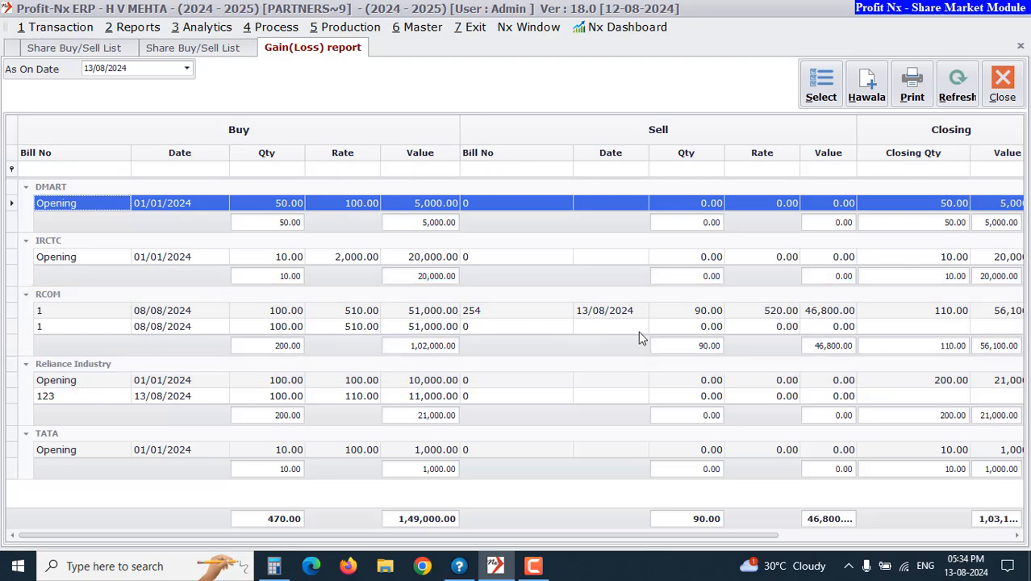
{"action": "left_click", "coordinate": [926, 313]}
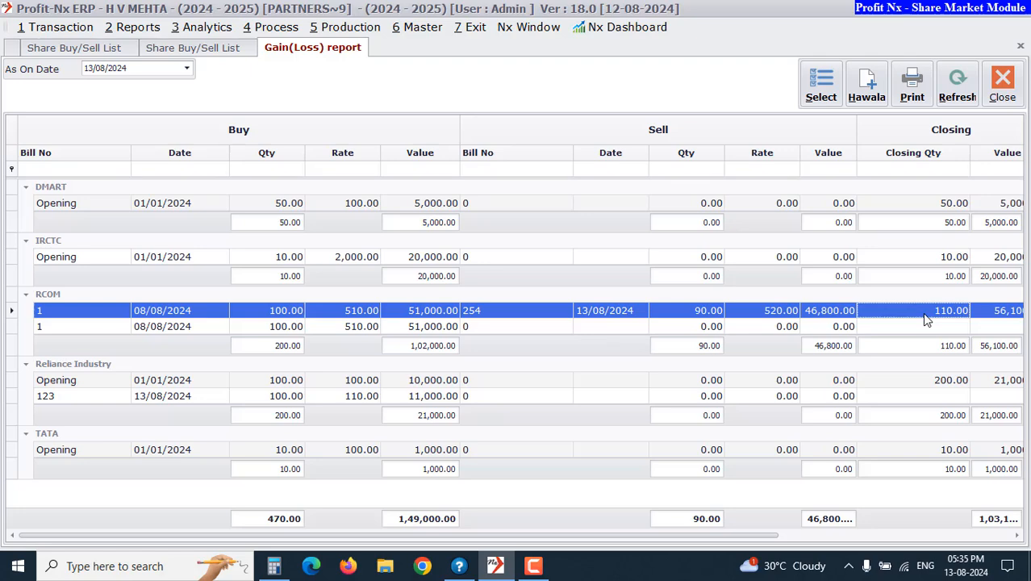
{"action": "key", "text": "Right"}
{"action": "key", "text": "Right"}
{"action": "key", "text": "Right"}
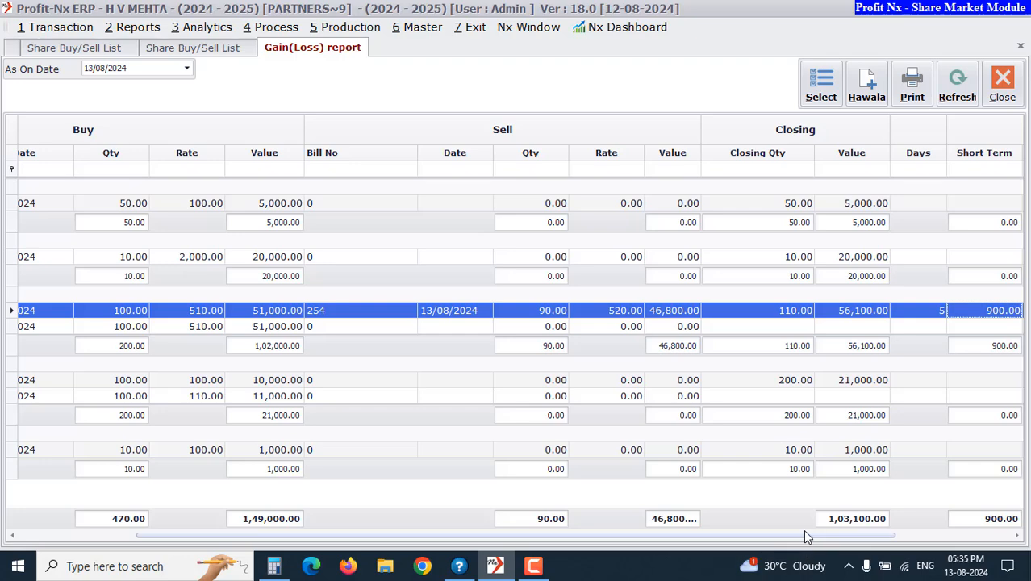
{"action": "left_click_drag", "start_coordinate": [804, 539], "coordinate": [936, 537]}
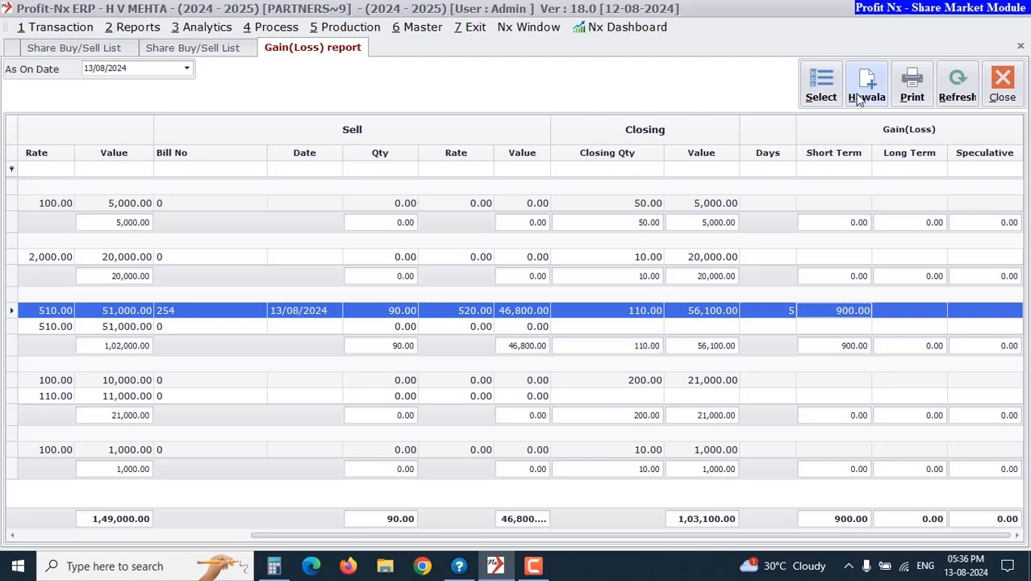
Include all buy and sell expenses (BROKERAGE, STT, GST, TRANSACTION CHG) in the gain/loss calculation
{"action": "left_click", "coordinate": [812, 95]}
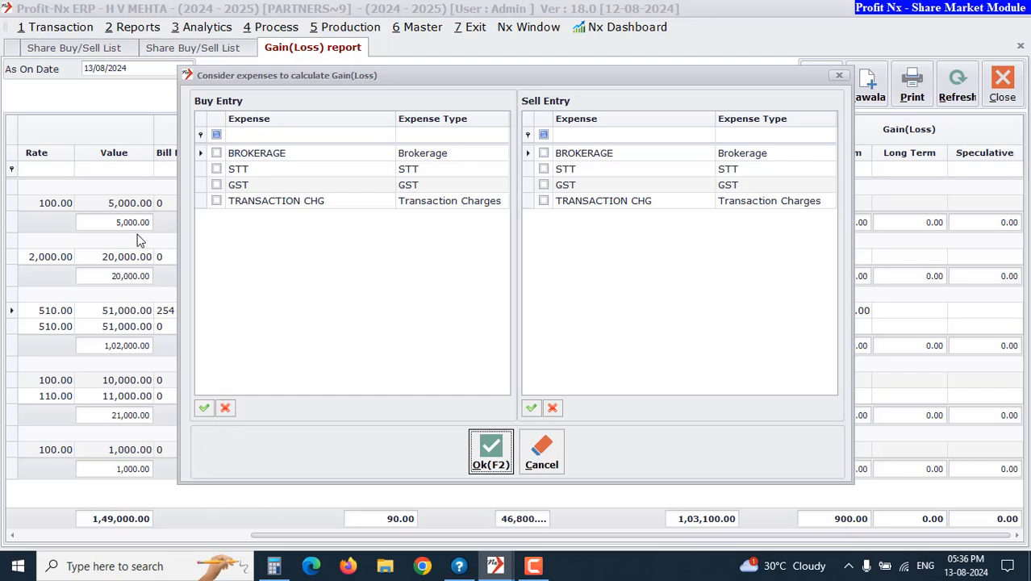
{"action": "left_click", "coordinate": [203, 407]}
{"action": "left_click", "coordinate": [532, 409]}
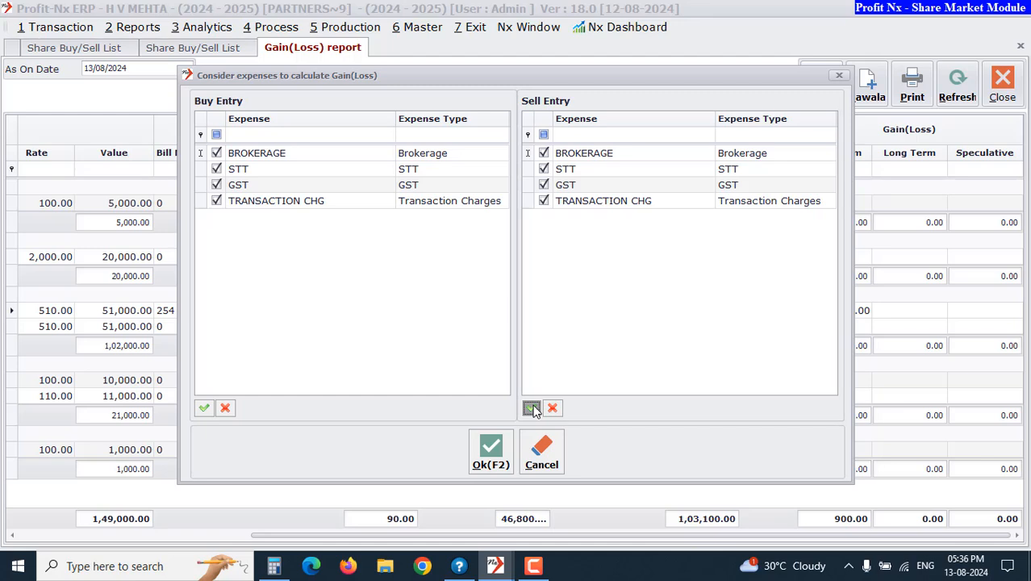
{"action": "left_click", "coordinate": [492, 452]}
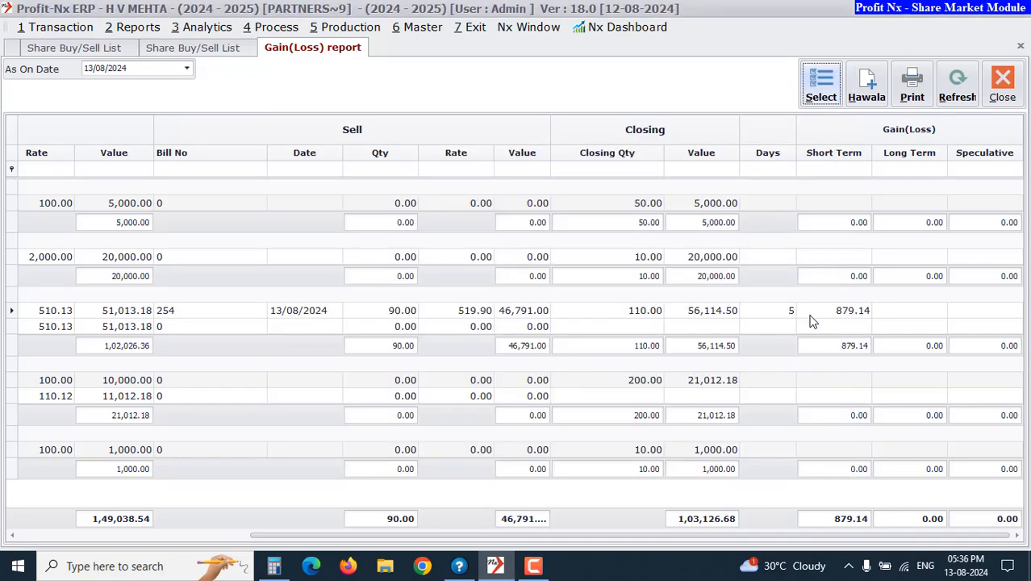
Open the gain/loss Hawala and set the short-term and long-term gain accounts to Short Term and Long Term Capital Gain / Loss
{"action": "mouse_move", "coordinate": [839, 284]}
{"action": "left_mouse_down"}
{"action": "mouse_move", "coordinate": [837, 326]}
{"action": "mouse_move", "coordinate": [842, 293]}
{"action": "left_mouse_up"}
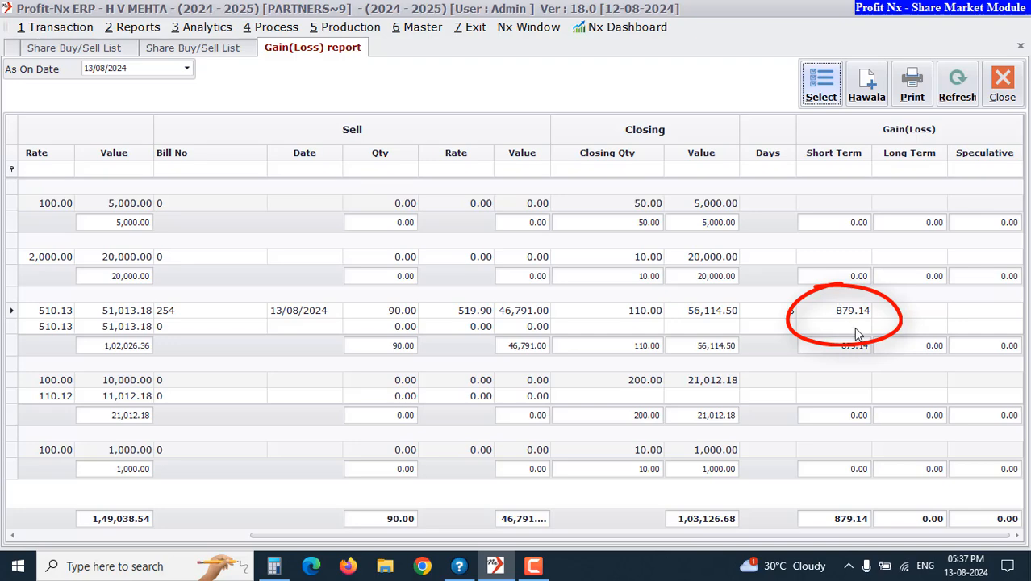
{"action": "left_click", "coordinate": [867, 87]}
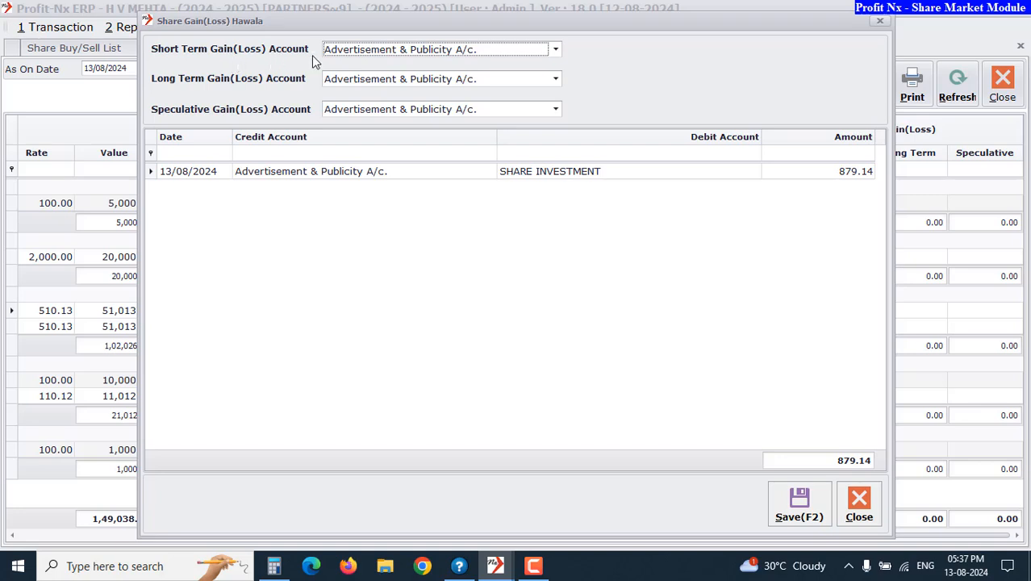
{"action": "left_click", "coordinate": [360, 51]}
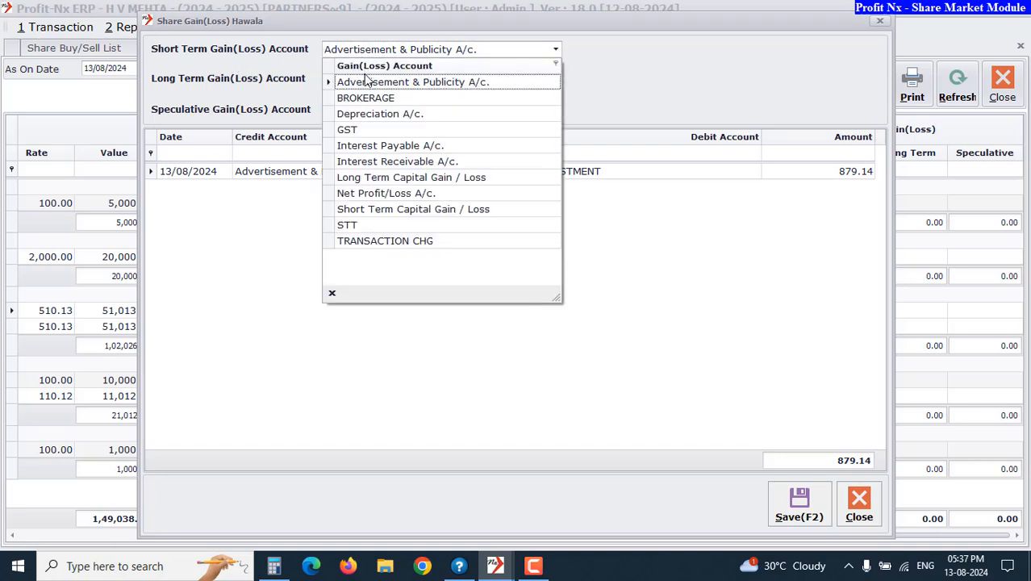
{"action": "left_click", "coordinate": [390, 209]}
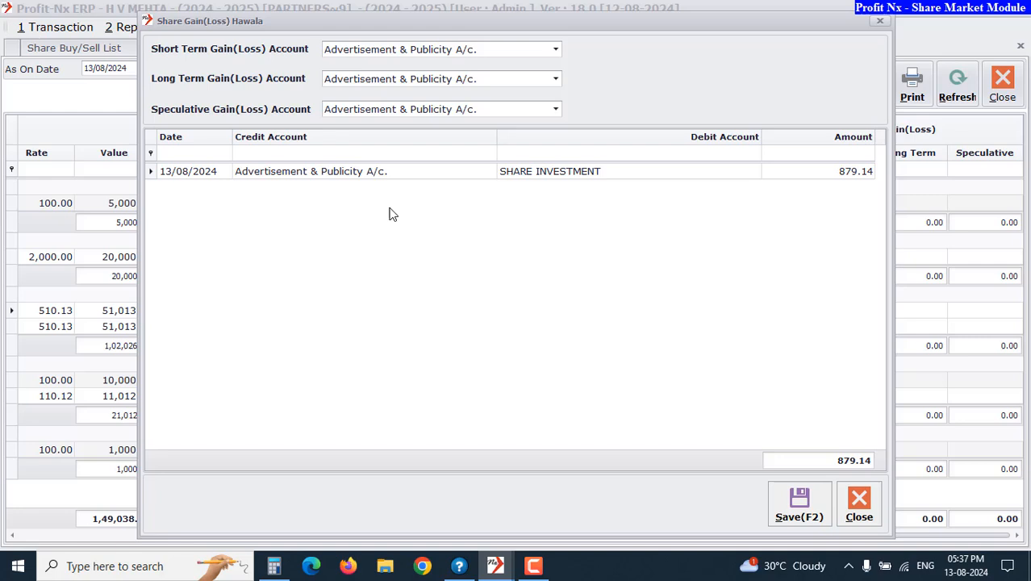
{"action": "left_click", "coordinate": [349, 80]}
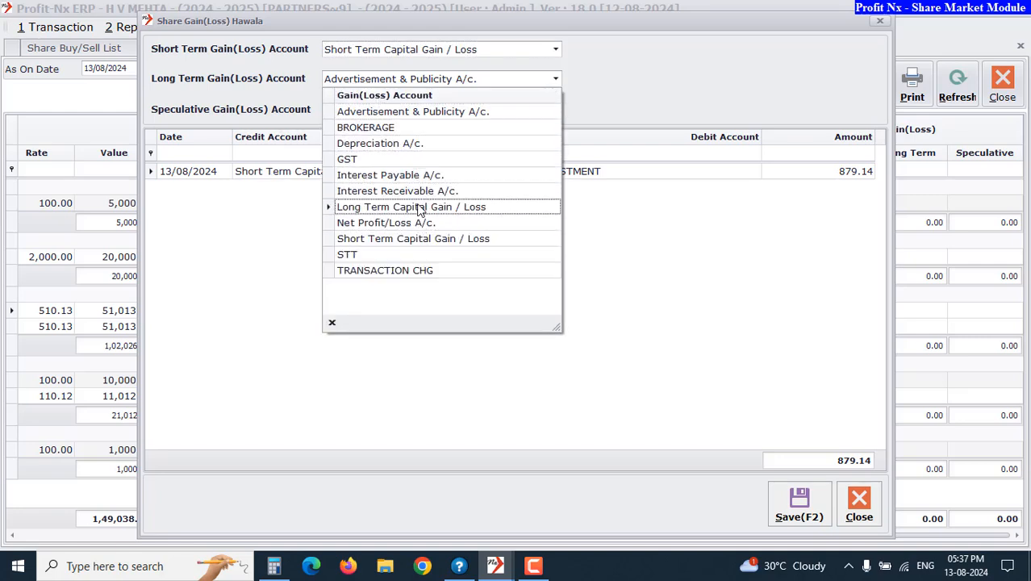
{"action": "left_click", "coordinate": [419, 207]}
Set the Speculative Gain(Loss) Account to Short Term Capital Gain / Loss and save the hawala entry
{"action": "left_click", "coordinate": [362, 109]}
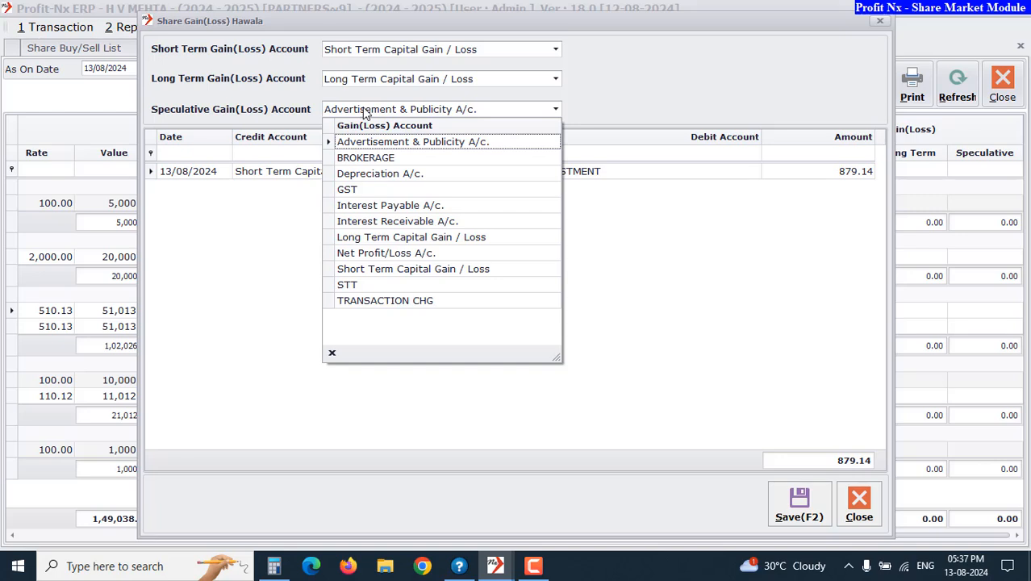
{"action": "left_click", "coordinate": [376, 270]}
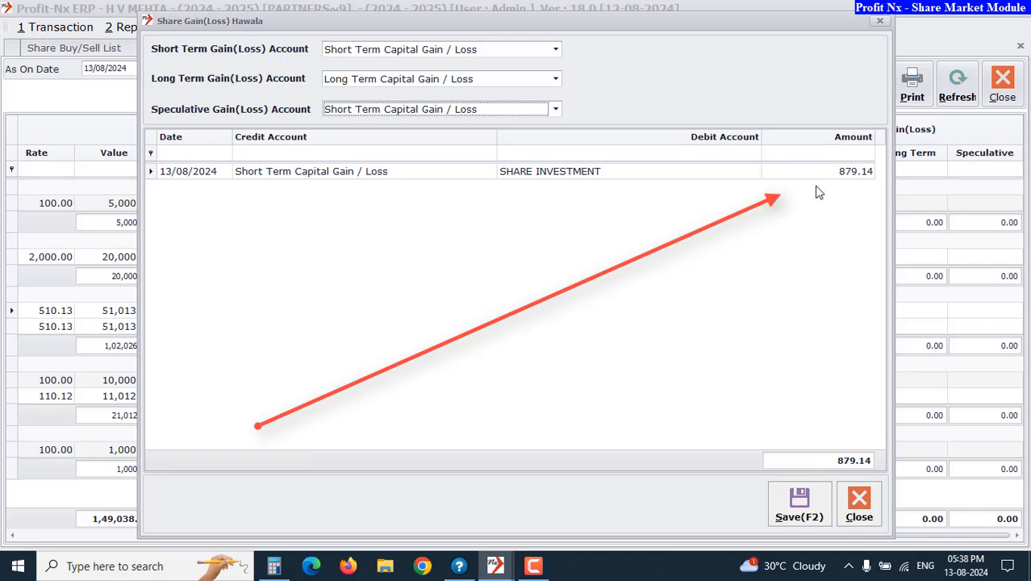
{"action": "left_click", "coordinate": [798, 509]}
{"action": "left_click", "coordinate": [515, 306]}
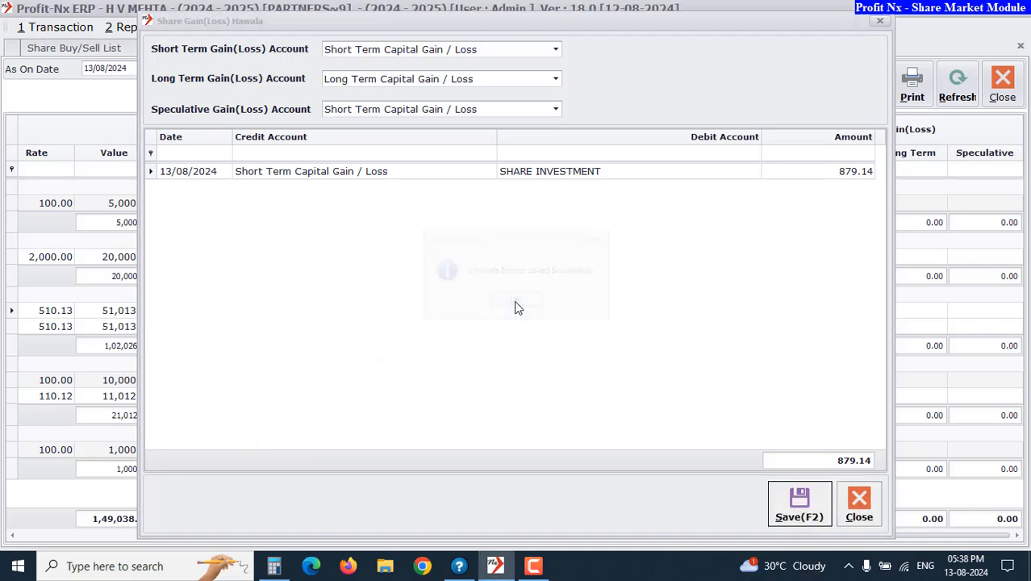
Open the Journal Entry list and view the journal voucher posted for SHARE INVESTMENT
{"action": "left_click", "coordinate": [56, 26]}
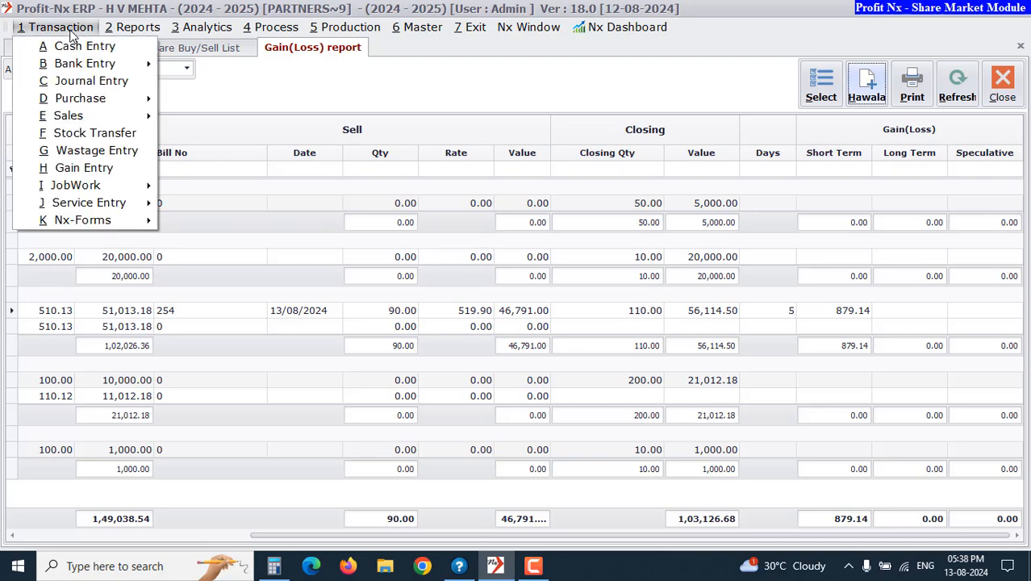
{"action": "left_click", "coordinate": [101, 83]}
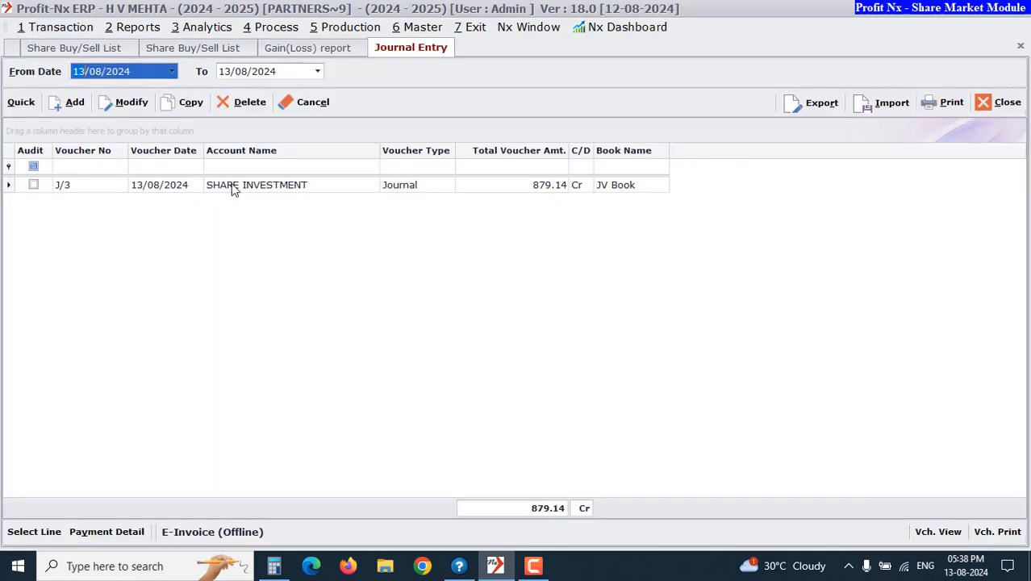
{"action": "left_click", "coordinate": [235, 188]}
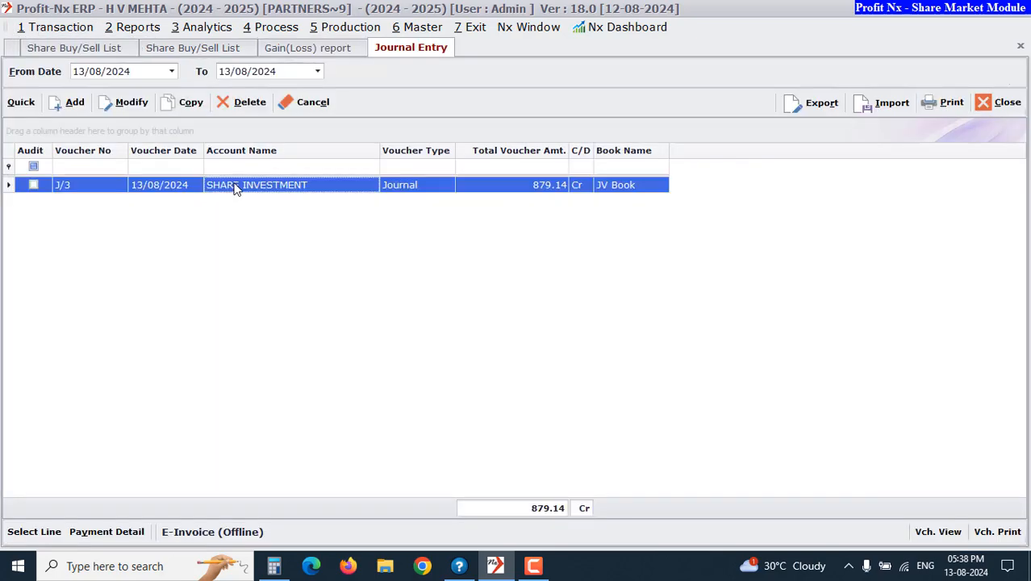
{"action": "key", "text": "Left"}
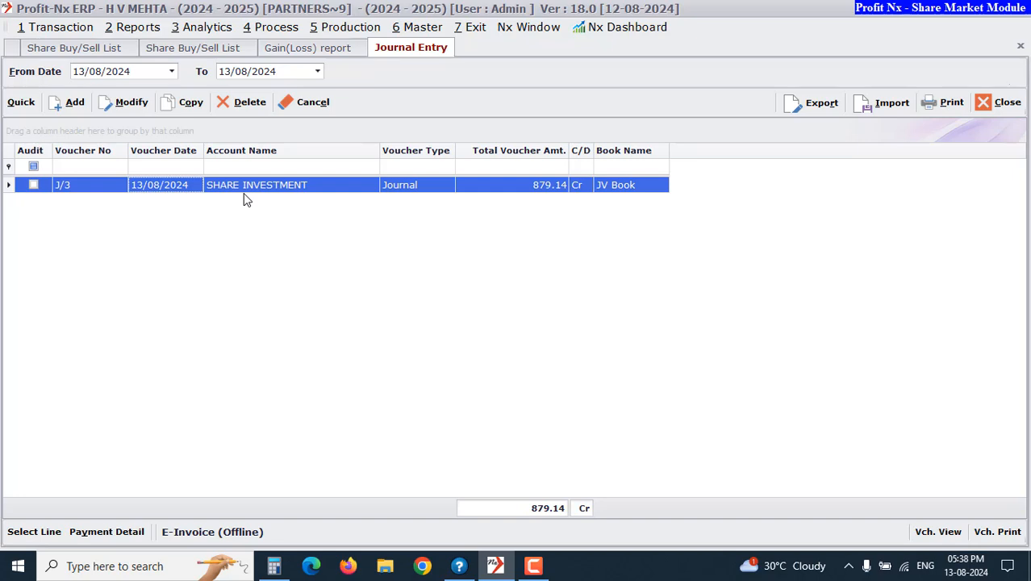
{"action": "key", "text": "Return"}
Open the Profit & Loss report, drill into the Short Term Capital Gain / Loss ledger detail, and close both views
{"action": "left_click", "coordinate": [133, 26]}
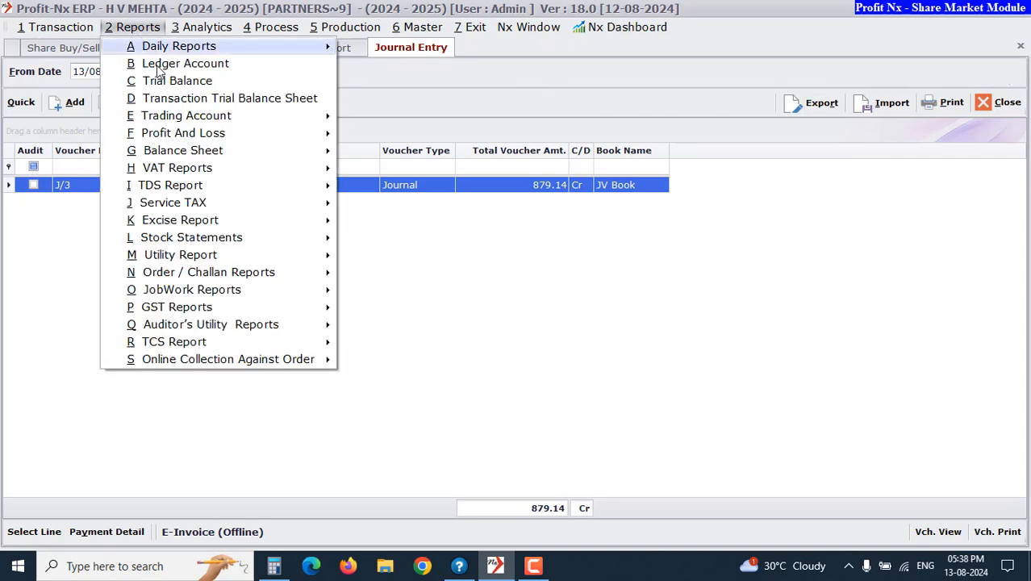
{"action": "left_click", "coordinate": [200, 134]}
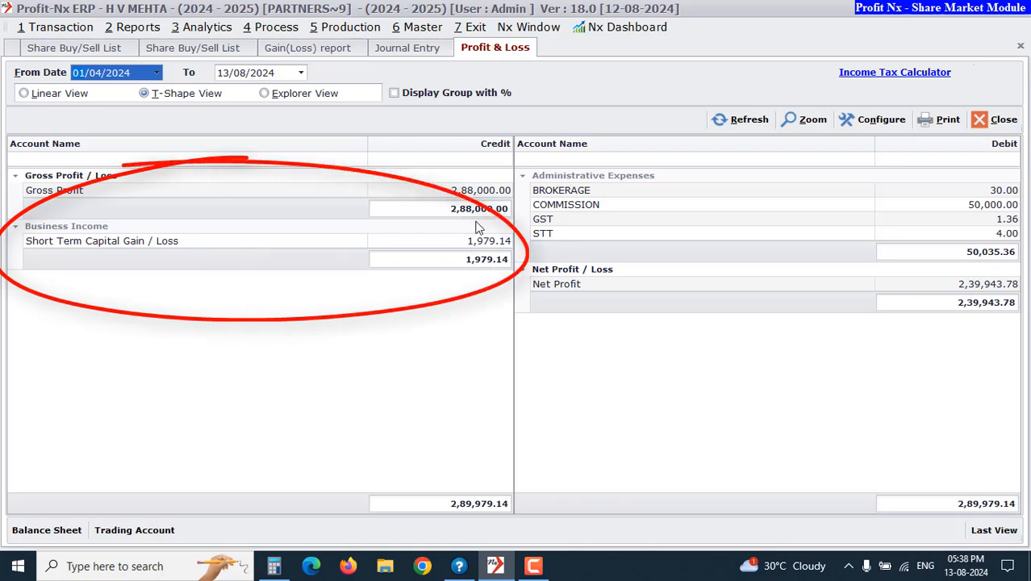
{"action": "double_click", "coordinate": [182, 241]}
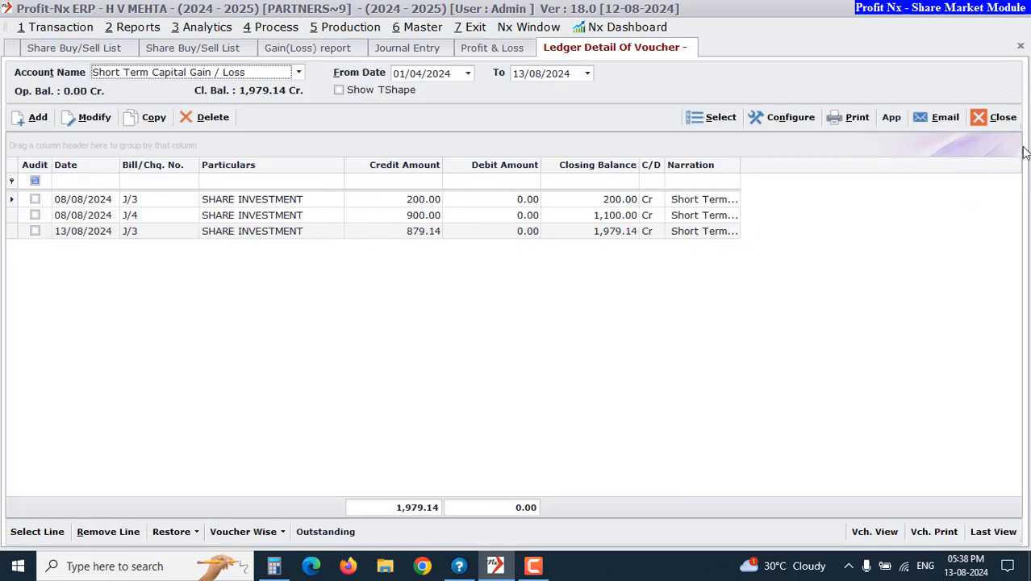
{"action": "left_click", "coordinate": [999, 118]}
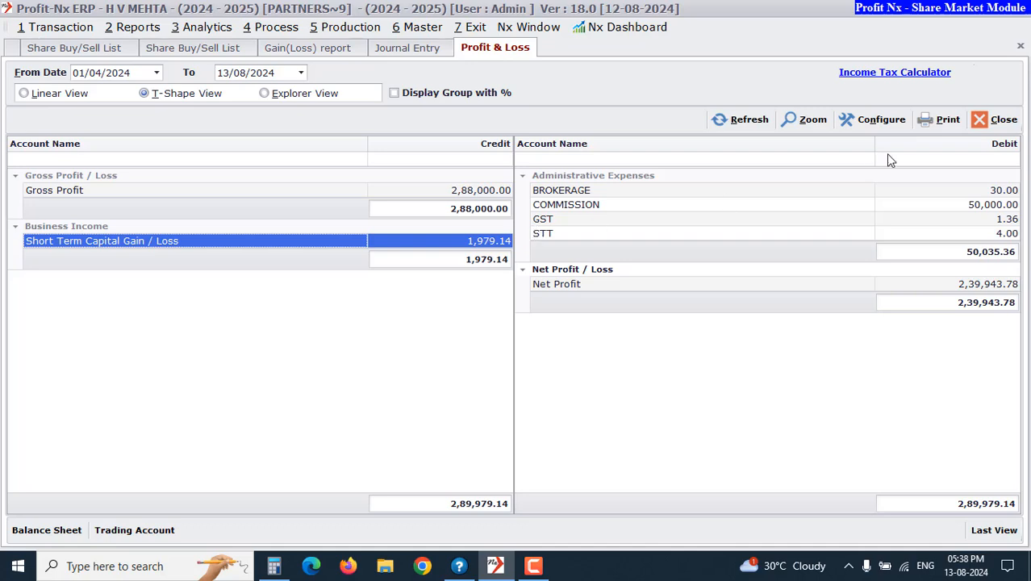
{"action": "left_click", "coordinate": [992, 119]}
Open the share Stock Report, scroll across its columns to examine closing quantities and amounts, and close it
{"action": "left_click", "coordinate": [419, 27]}
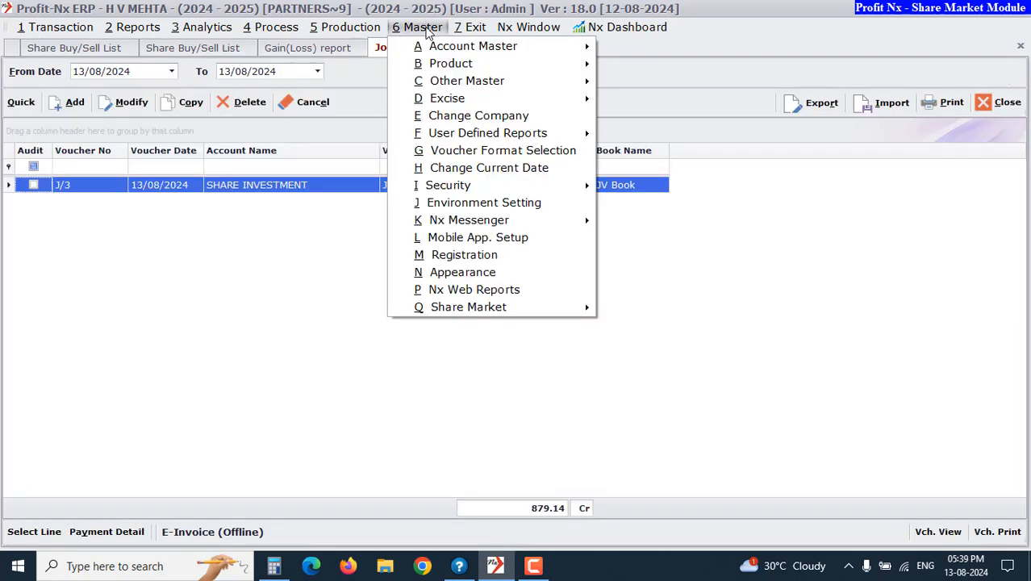
{"action": "mouse_move", "coordinate": [507, 308]}
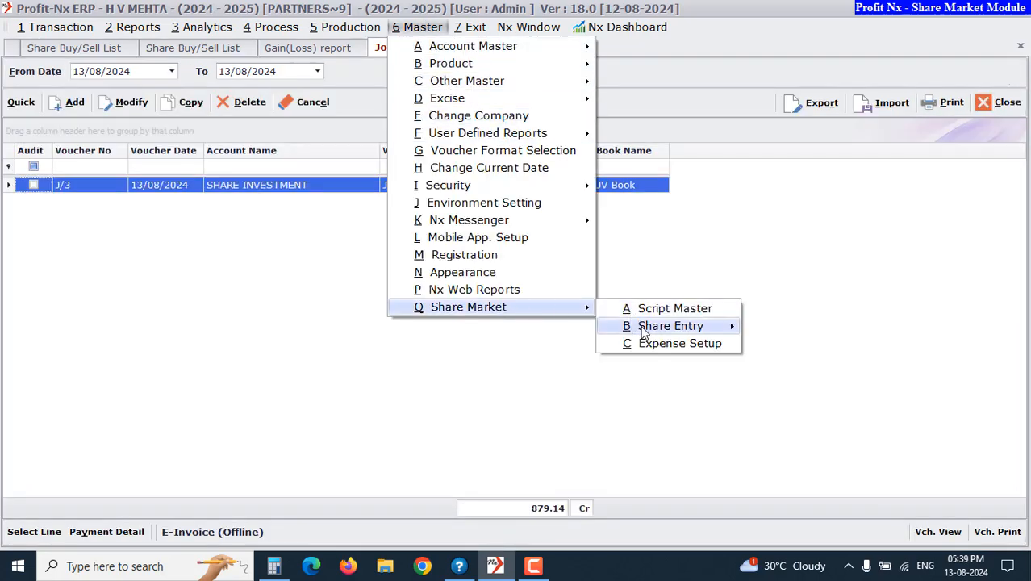
{"action": "mouse_move", "coordinate": [619, 326]}
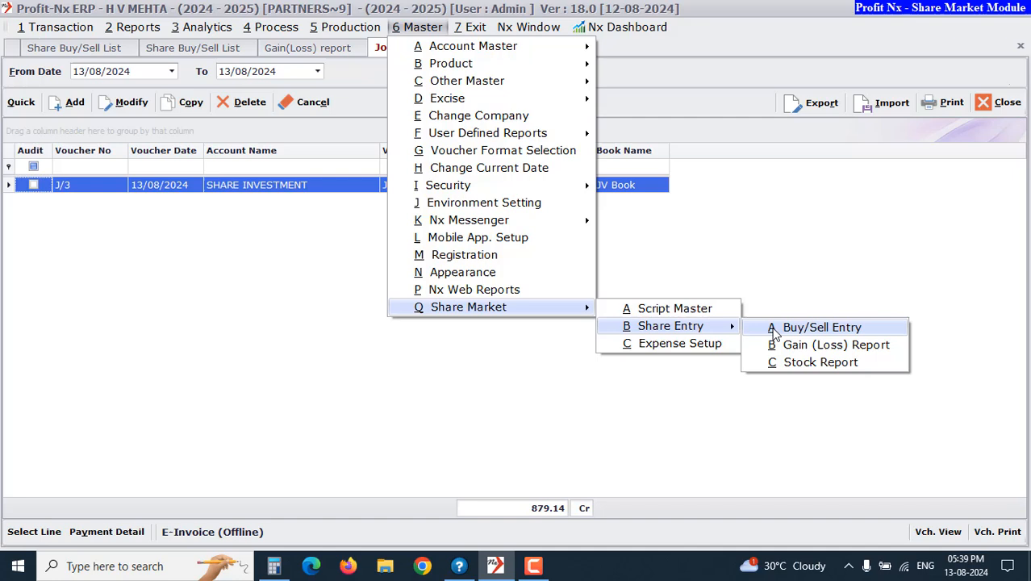
{"action": "left_click", "coordinate": [798, 365]}
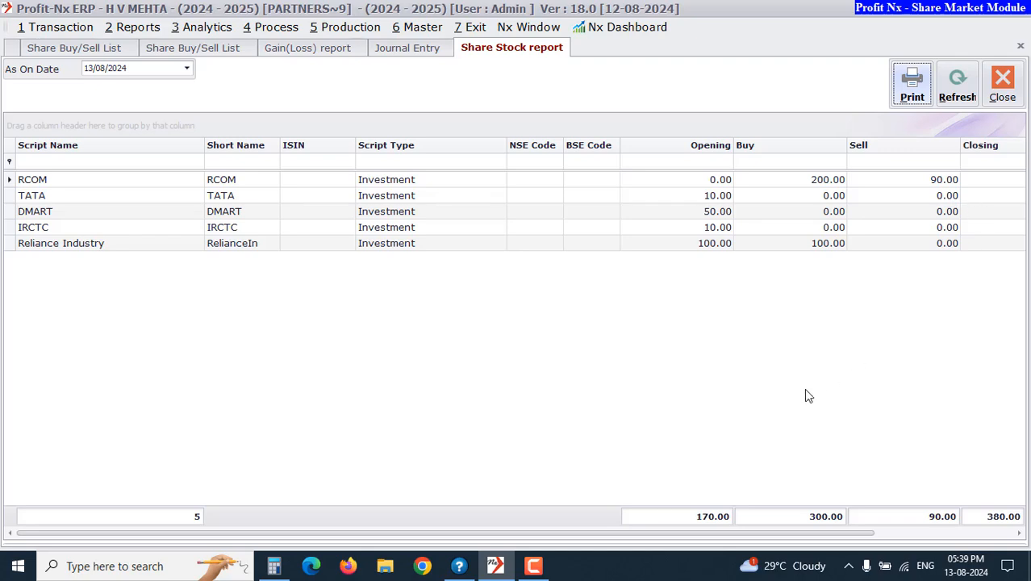
{"action": "left_click_drag", "start_coordinate": [653, 539], "coordinate": [801, 539]}
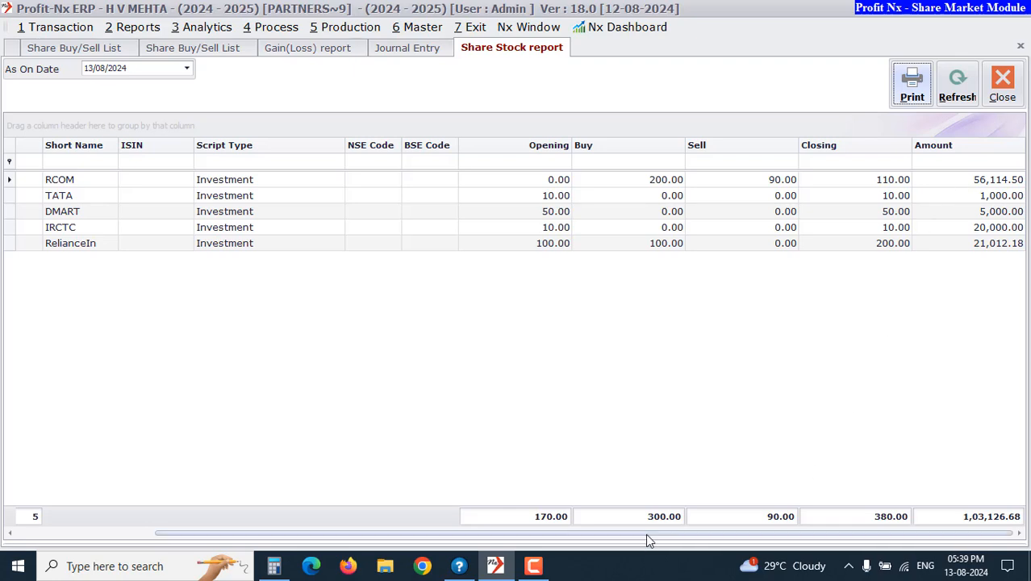
{"action": "left_click_drag", "start_coordinate": [644, 533], "coordinate": [702, 531]}
{"action": "key", "text": "Escape"}
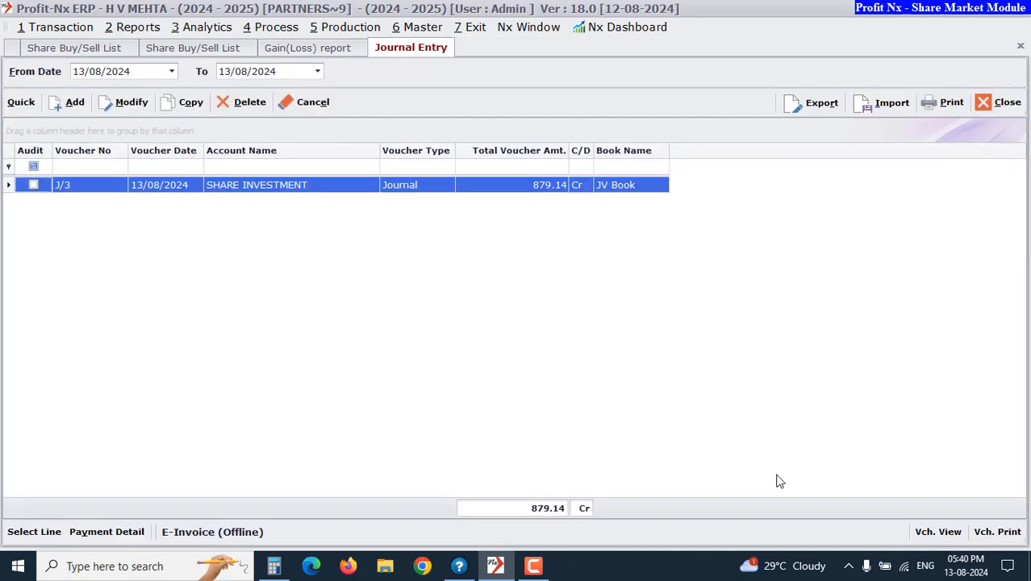